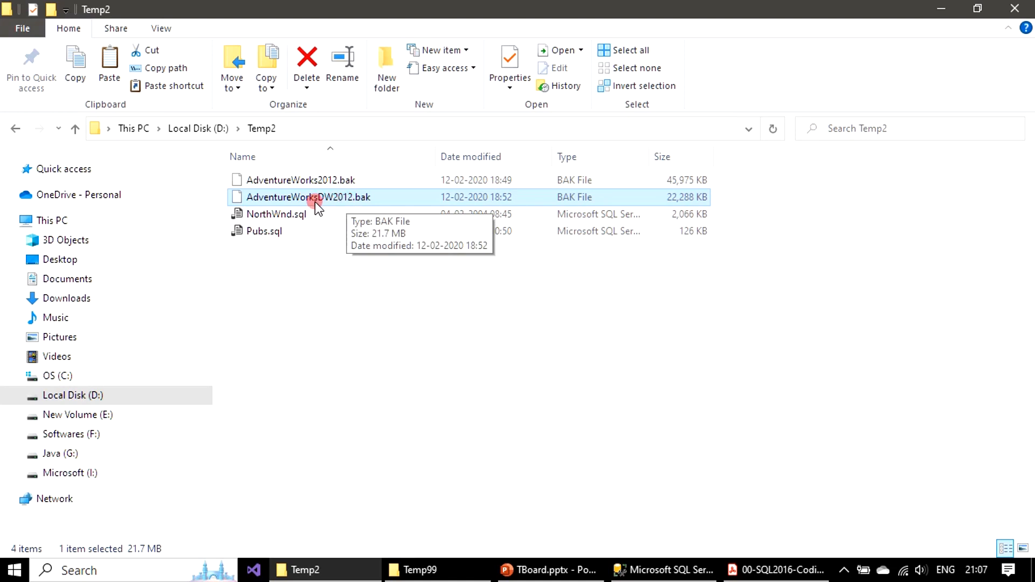
{"action": "left_click", "coordinate": [343, 180]}
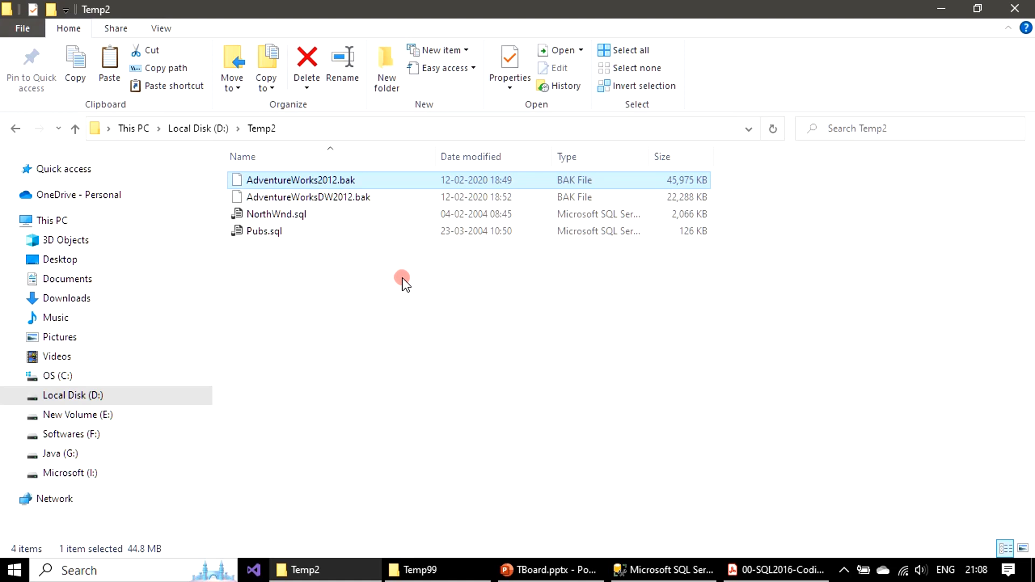
{"action": "left_click", "coordinate": [442, 350]}
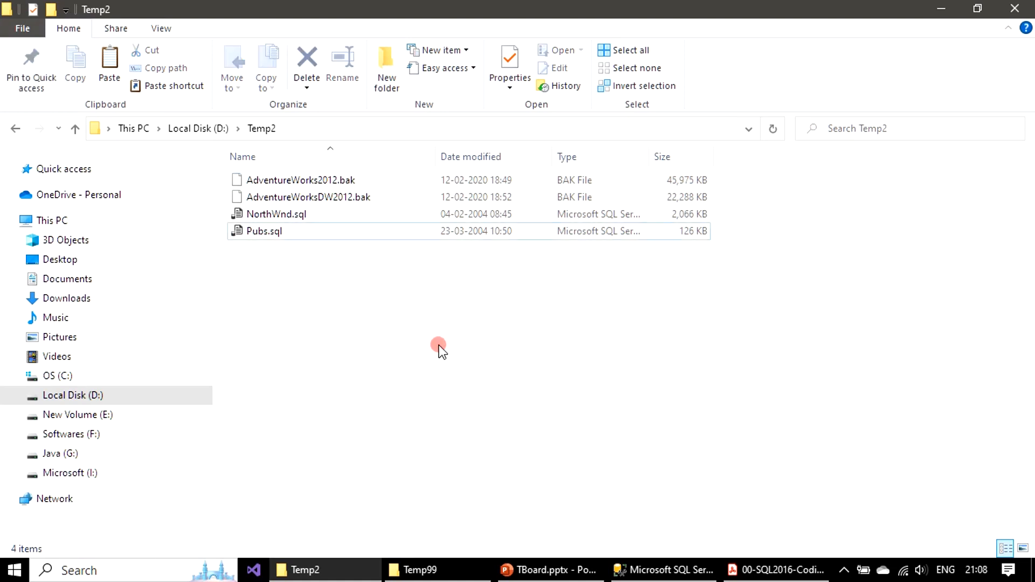
Step: Switch to SQL Server Management Studio and open the Pubs.sql script from the Temp2 folder on drive D
{"action": "left_click", "coordinate": [663, 571]}
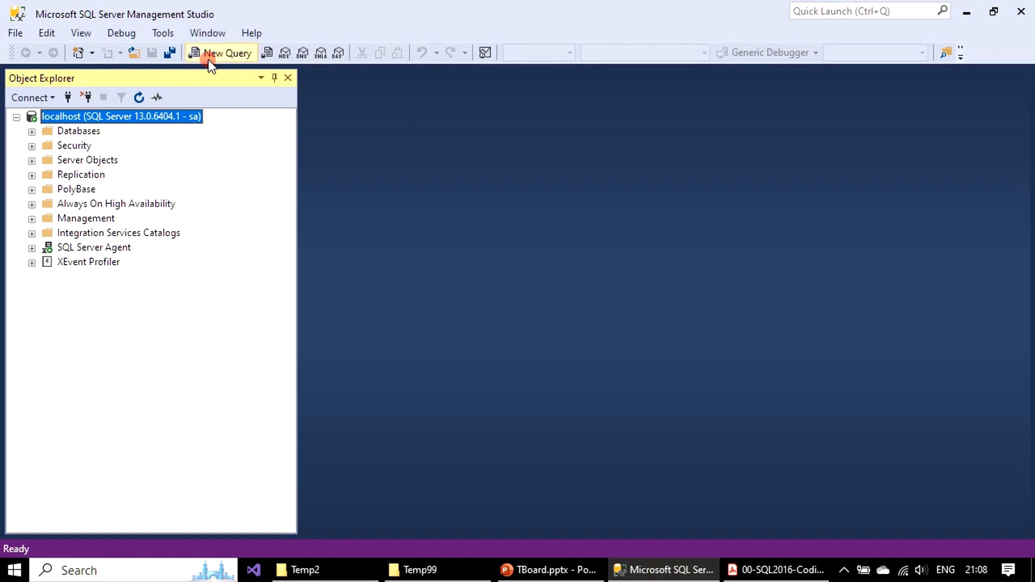
{"action": "left_click", "coordinate": [14, 33]}
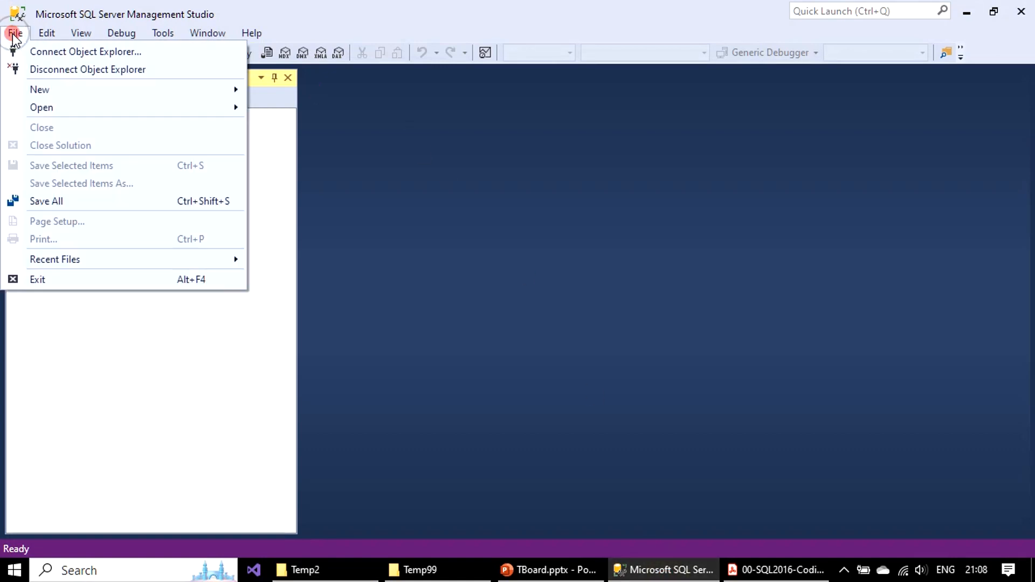
{"action": "mouse_move", "coordinate": [66, 107]}
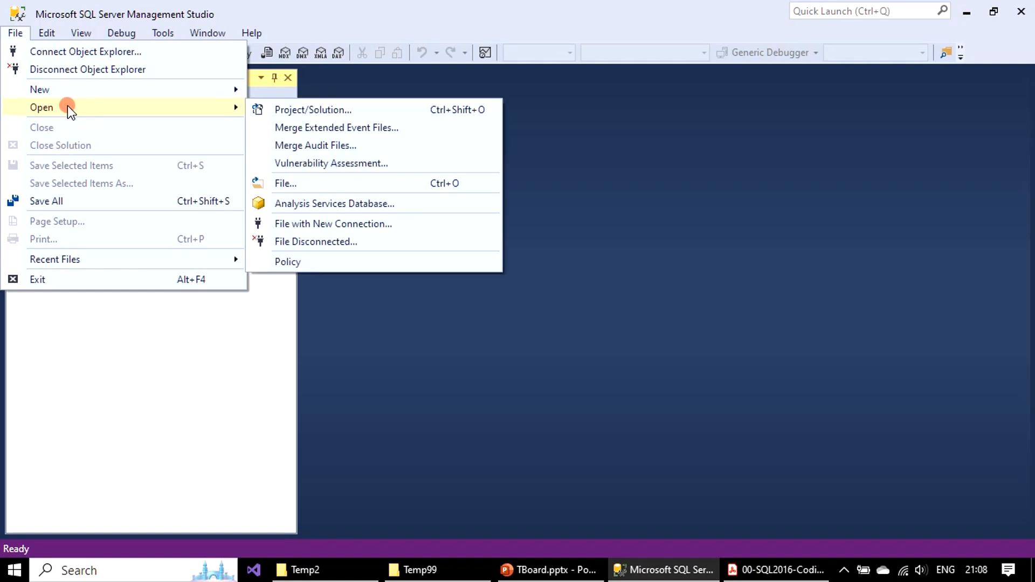
{"action": "left_click", "coordinate": [330, 186]}
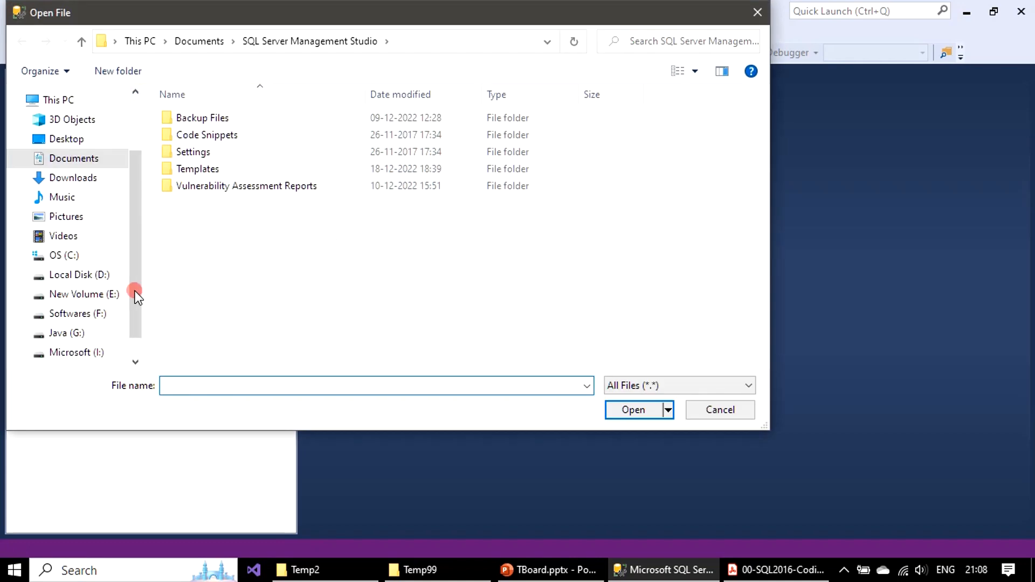
{"action": "left_click", "coordinate": [91, 274]}
{"action": "scroll", "coordinate": [330, 282], "scroll_direction": "down", "scroll_amount": 2}
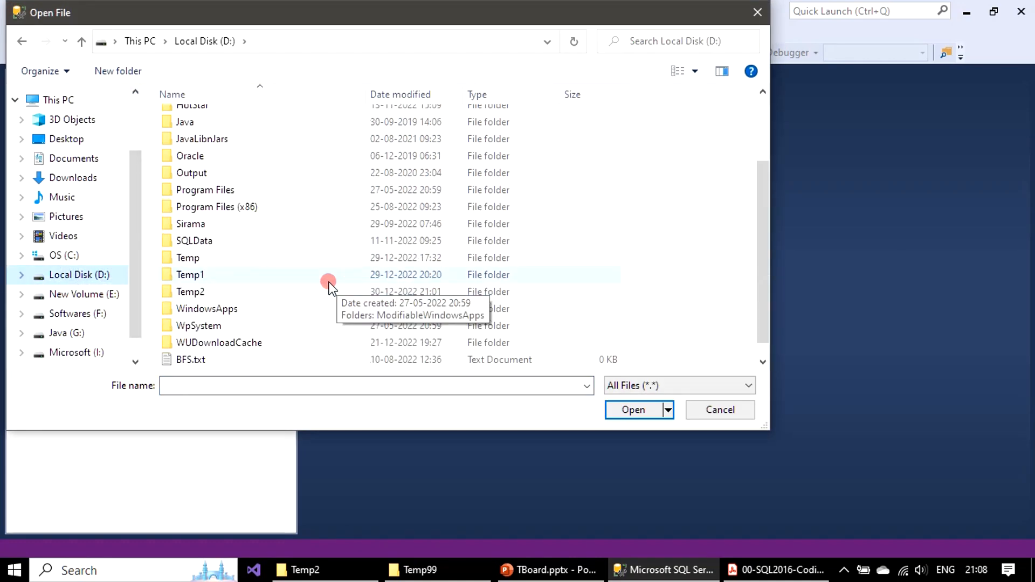
{"action": "double_click", "coordinate": [197, 292]}
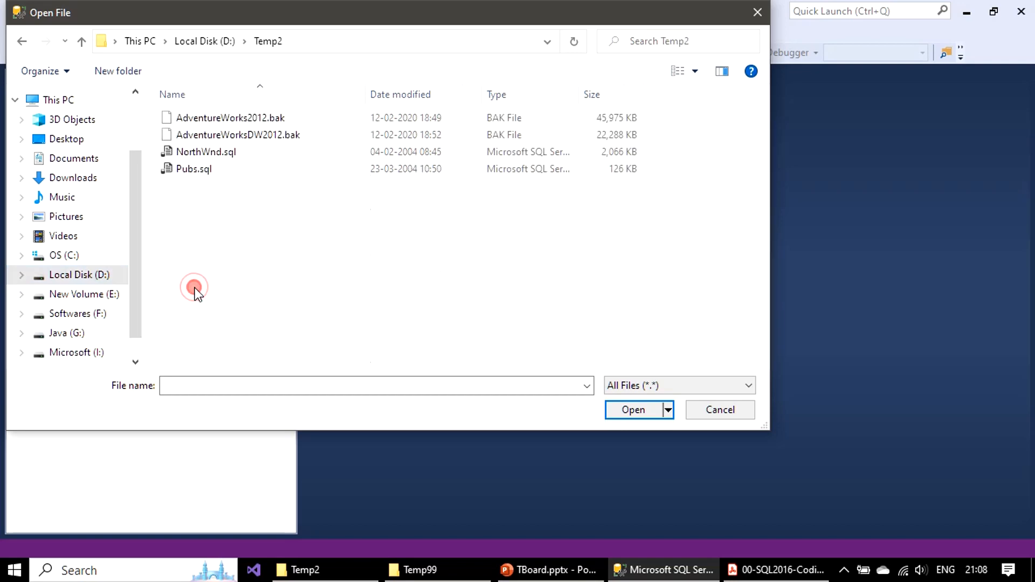
{"action": "left_click", "coordinate": [199, 169]}
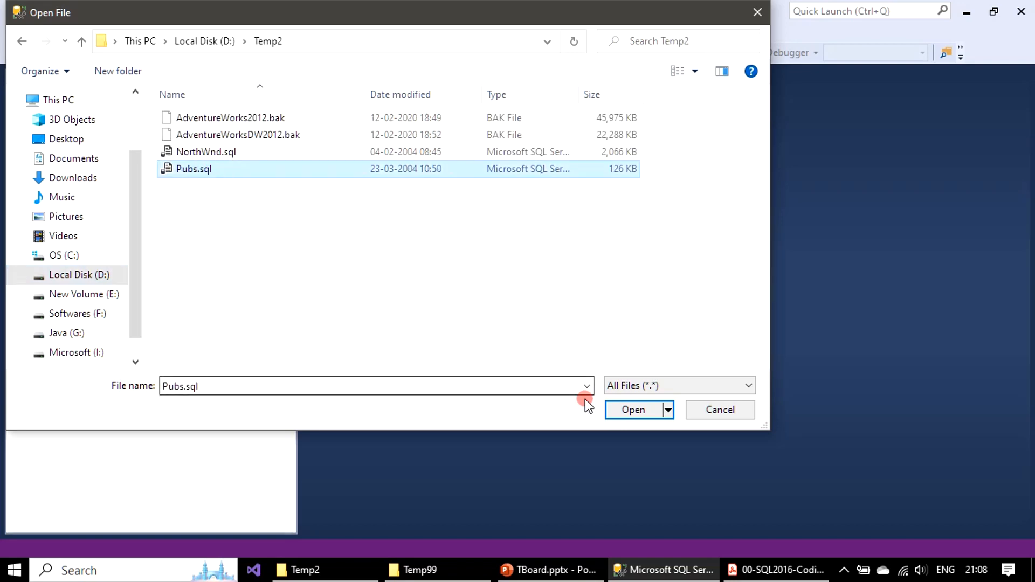
{"action": "left_click", "coordinate": [622, 411]}
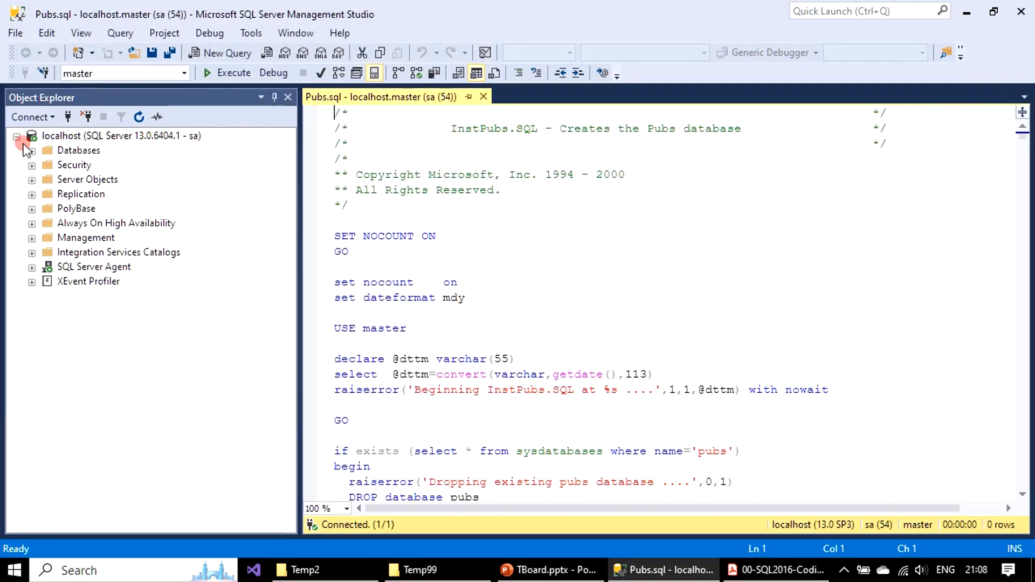
Step: Check the script's target database and expand Databases on localhost to review the existing user databases
{"action": "left_click", "coordinate": [108, 73]}
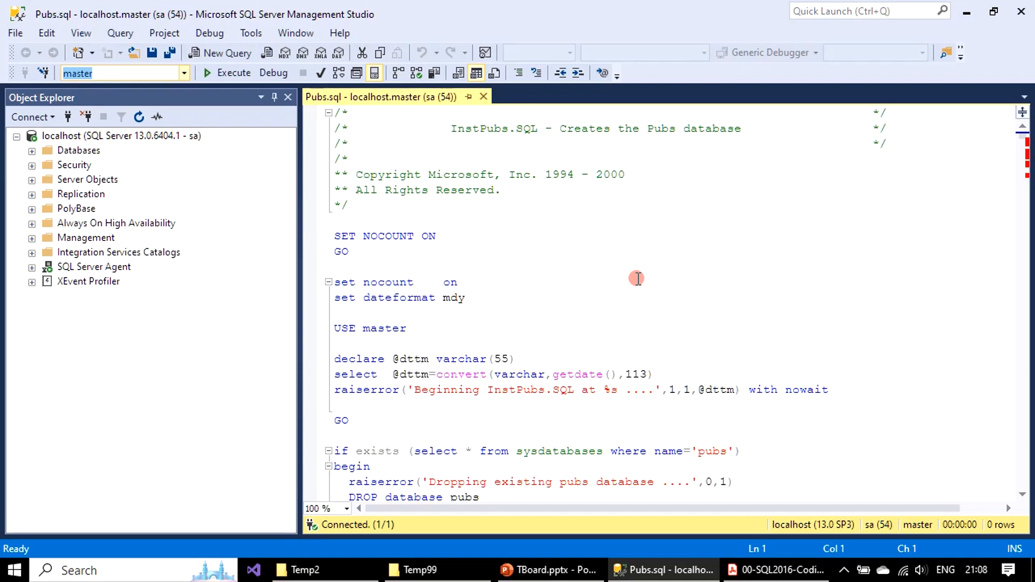
{"action": "left_click", "coordinate": [33, 153]}
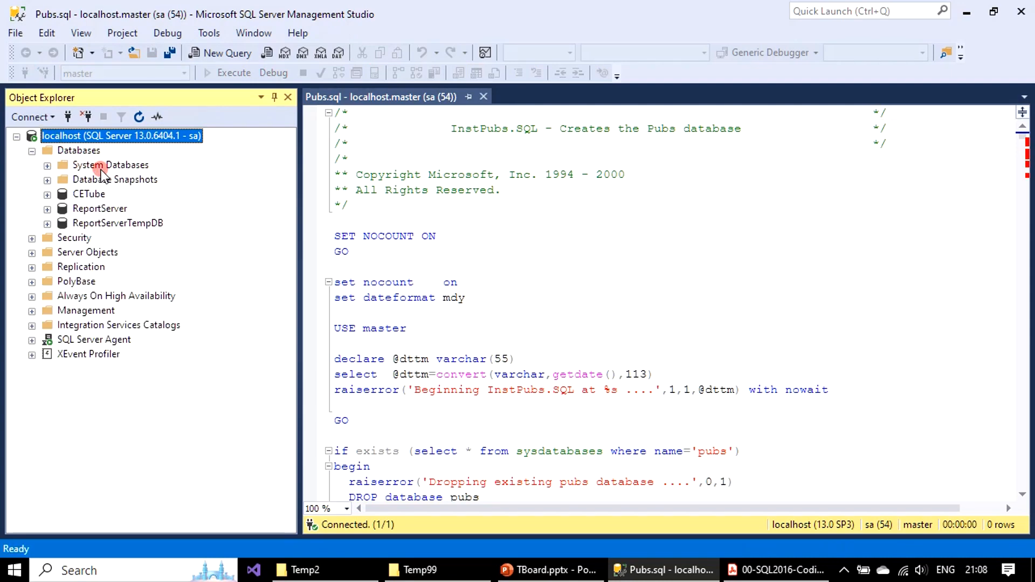
{"action": "left_click", "coordinate": [98, 209]}
{"action": "left_click", "coordinate": [155, 223]}
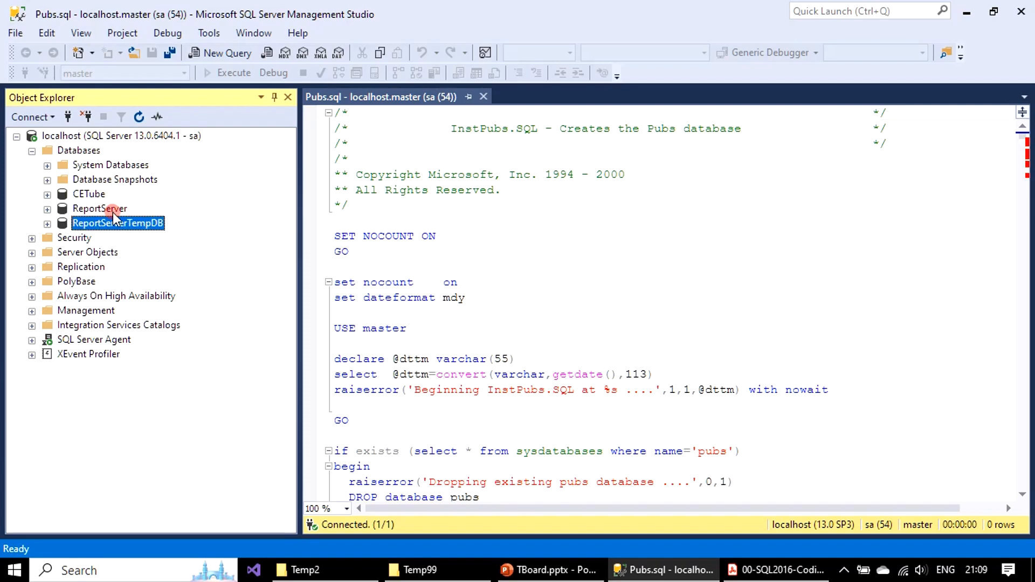
{"action": "left_click", "coordinate": [97, 195]}
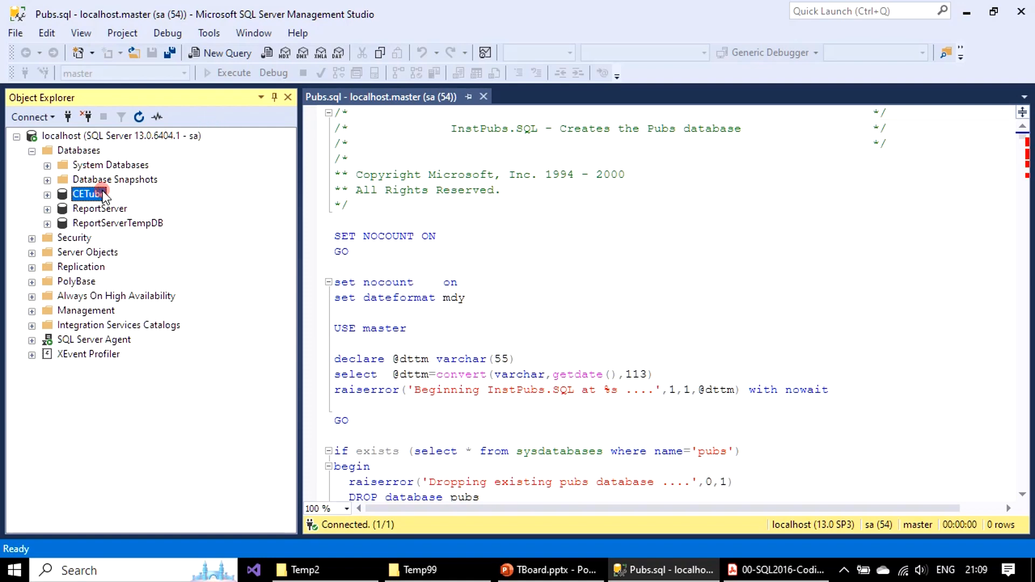
Step: Execute the Pubs.sql script against master, check its messages, and refresh the Databases list
{"action": "left_click", "coordinate": [663, 232]}
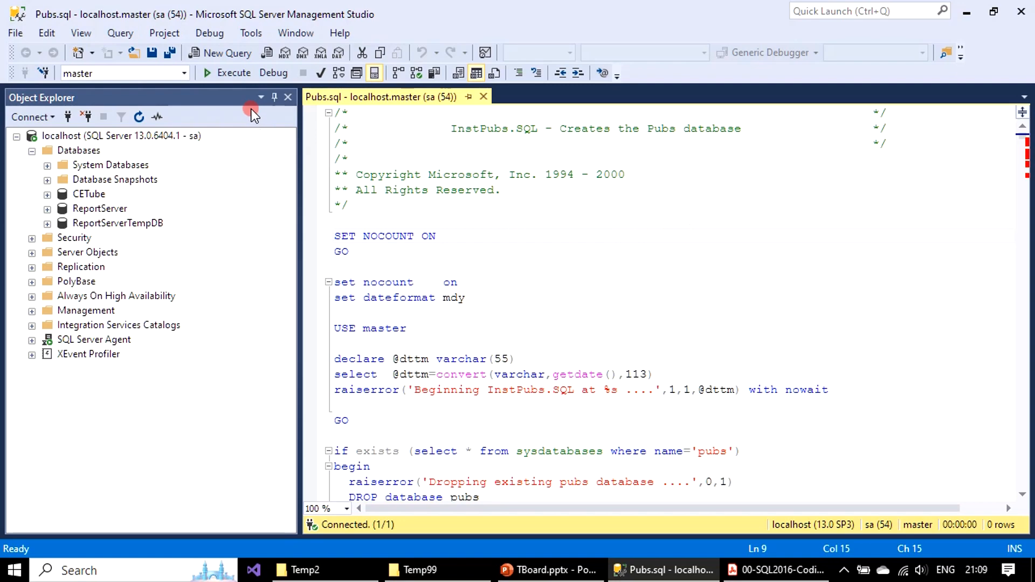
{"action": "left_click", "coordinate": [232, 75]}
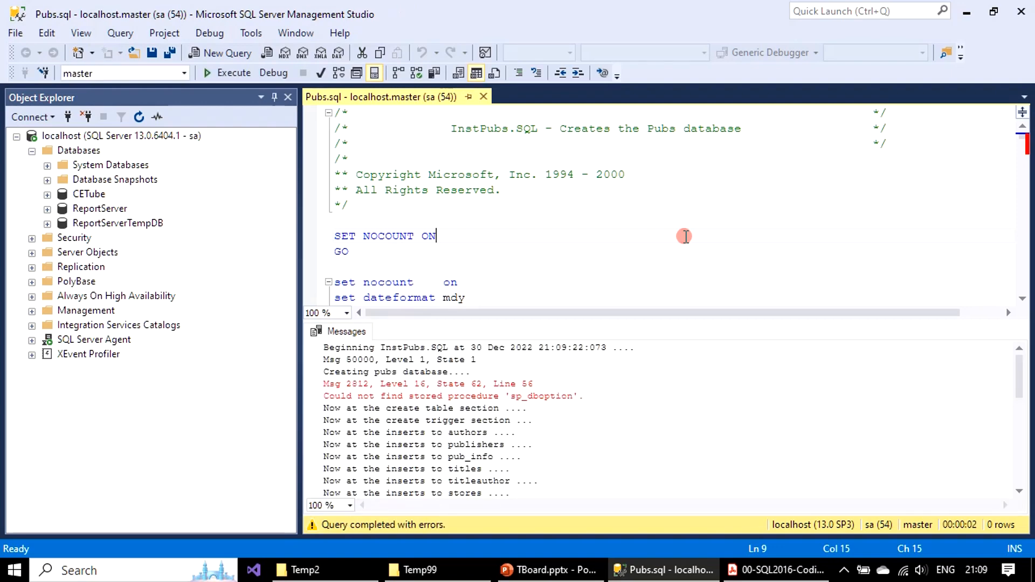
{"action": "scroll", "coordinate": [624, 427], "scroll_direction": "down", "scroll_amount": 6}
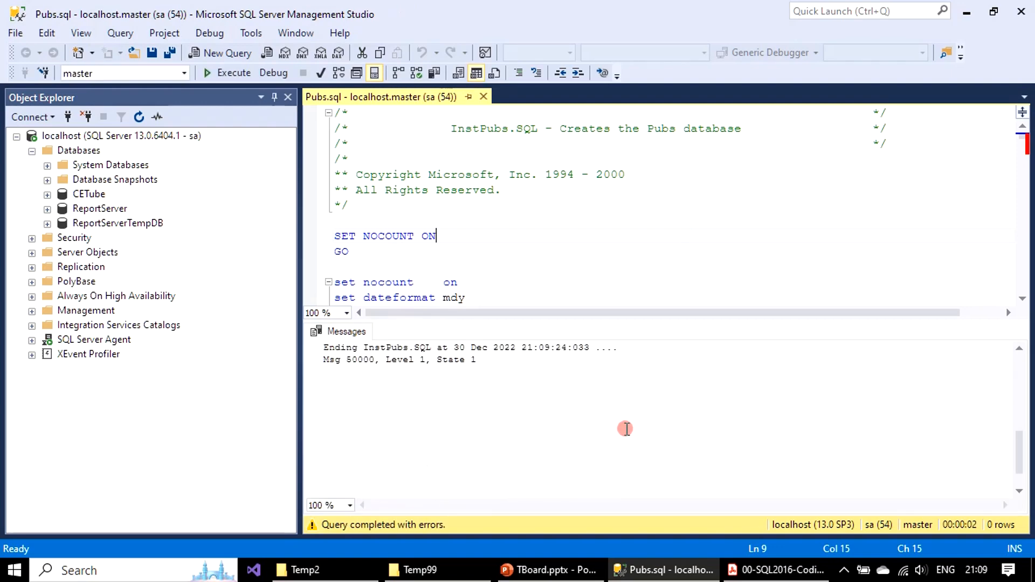
{"action": "scroll", "coordinate": [626, 427], "scroll_direction": "up", "scroll_amount": 2}
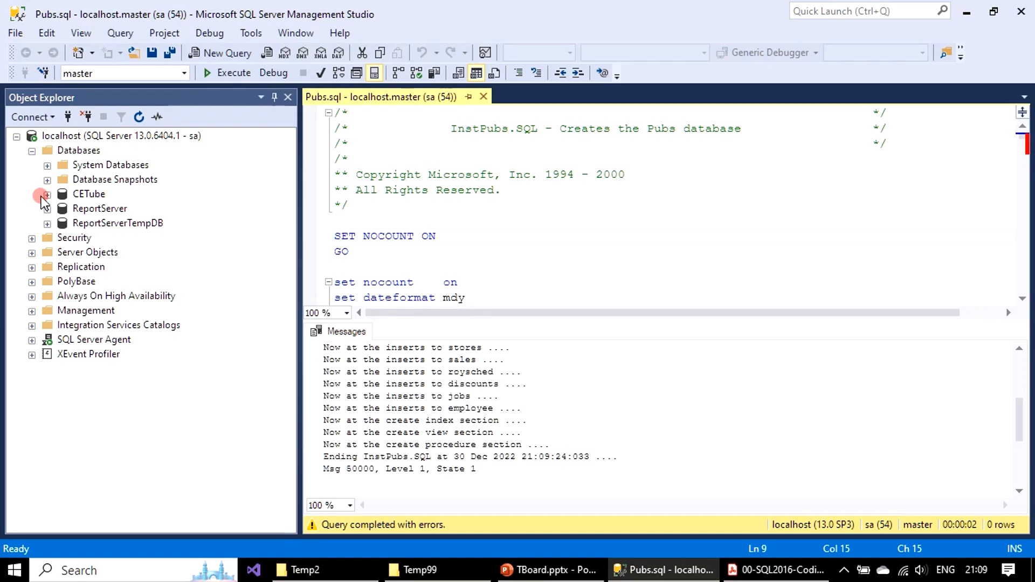
{"action": "right_click", "coordinate": [85, 152]}
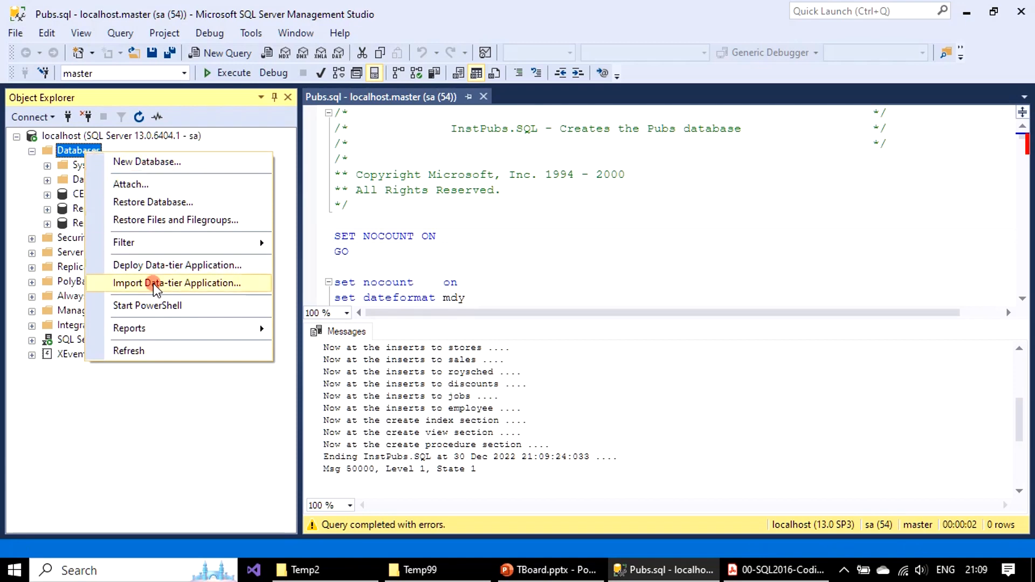
{"action": "left_click", "coordinate": [160, 350]}
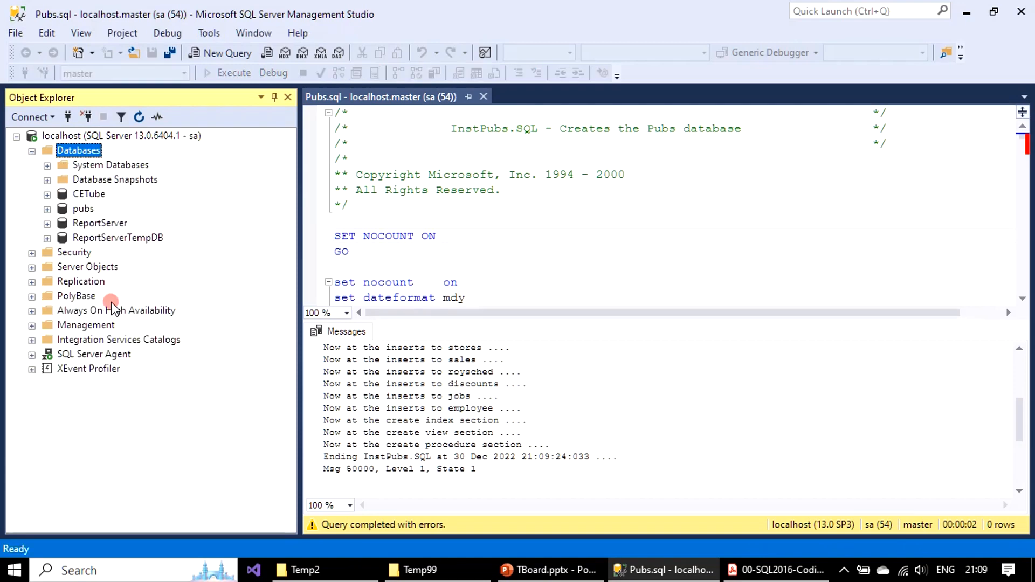
Step: Inspect the tables and views of the pubs database, and collapse its node
{"action": "left_click", "coordinate": [76, 207]}
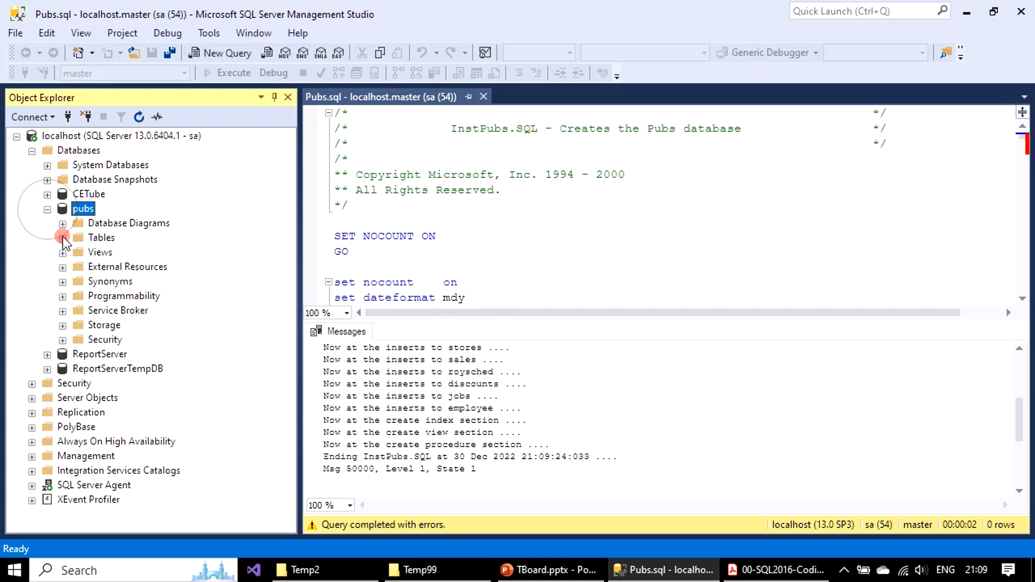
{"action": "left_click", "coordinate": [63, 238]}
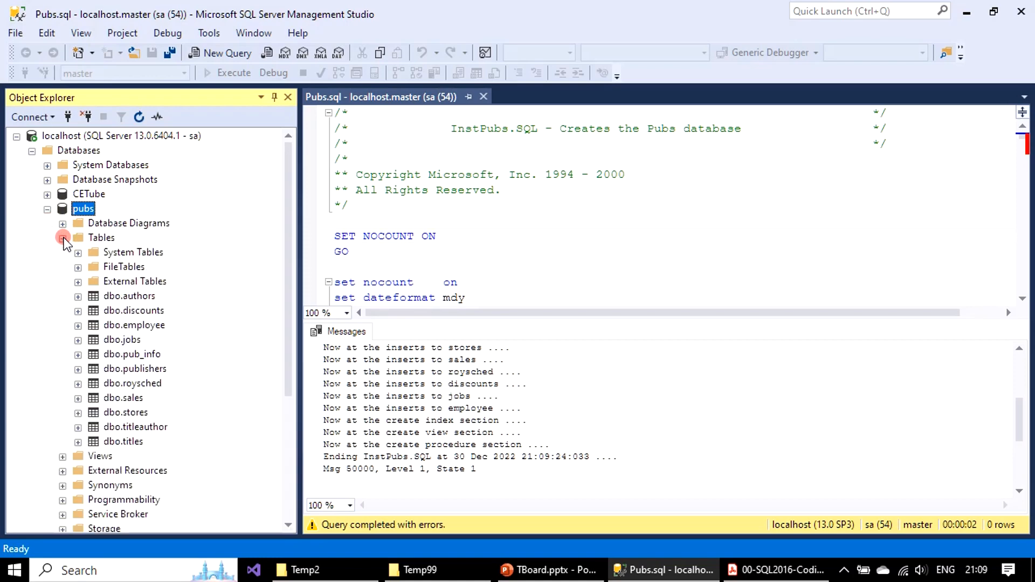
{"action": "left_click", "coordinate": [63, 238]}
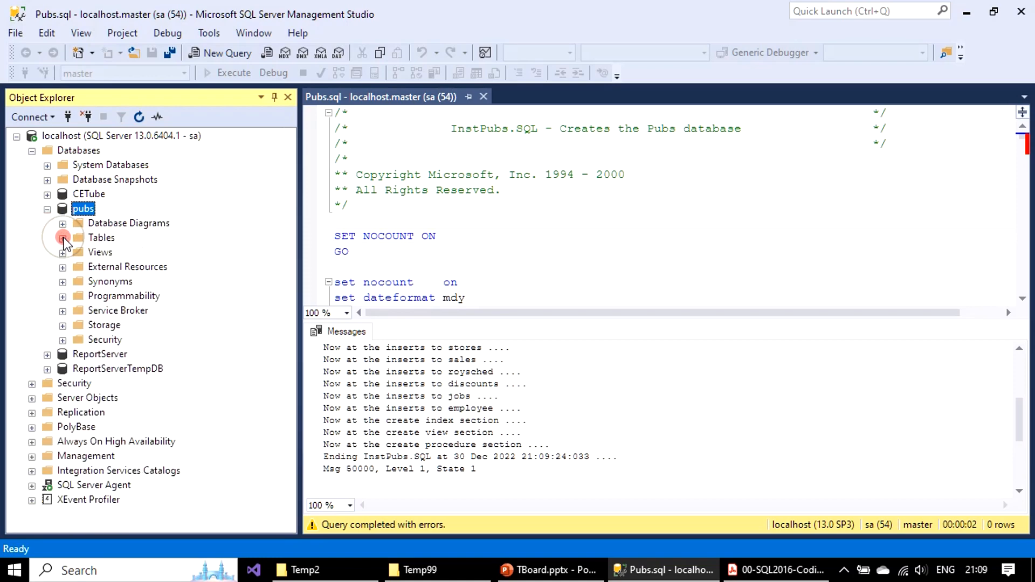
{"action": "left_click", "coordinate": [63, 252]}
{"action": "left_click", "coordinate": [77, 267]}
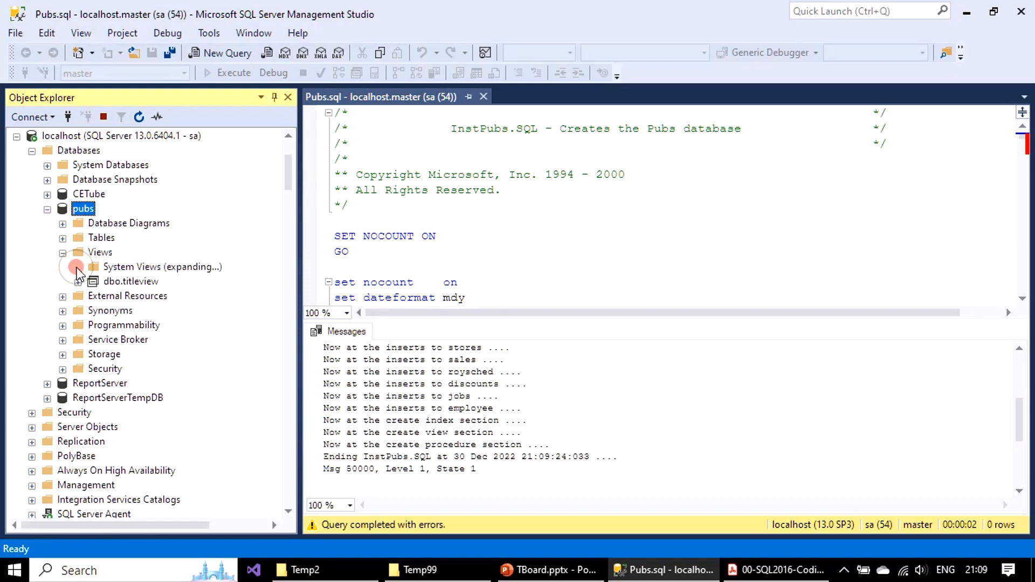
{"action": "left_click", "coordinate": [78, 136]}
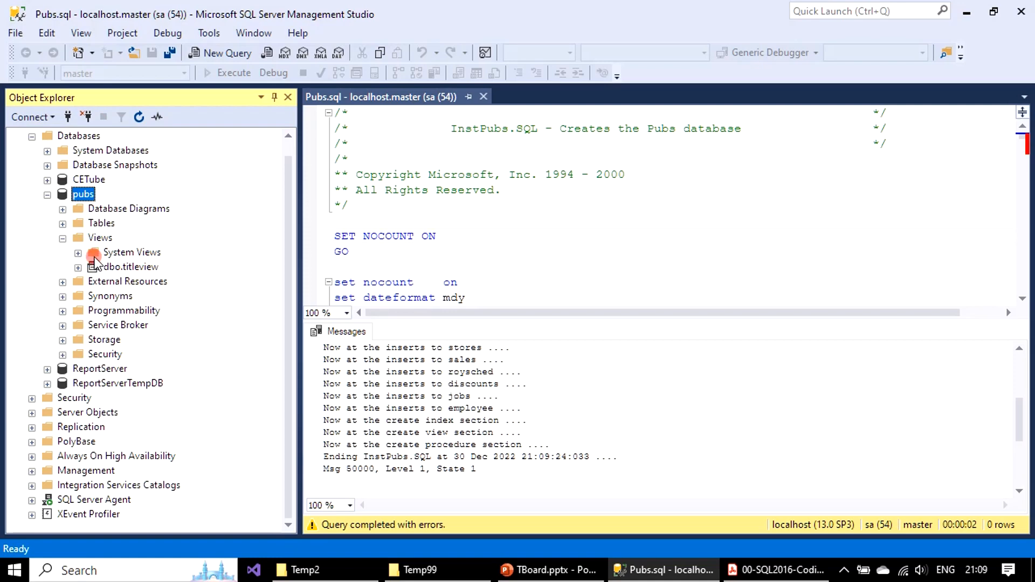
{"action": "left_click", "coordinate": [63, 241]}
{"action": "left_click", "coordinate": [47, 210]}
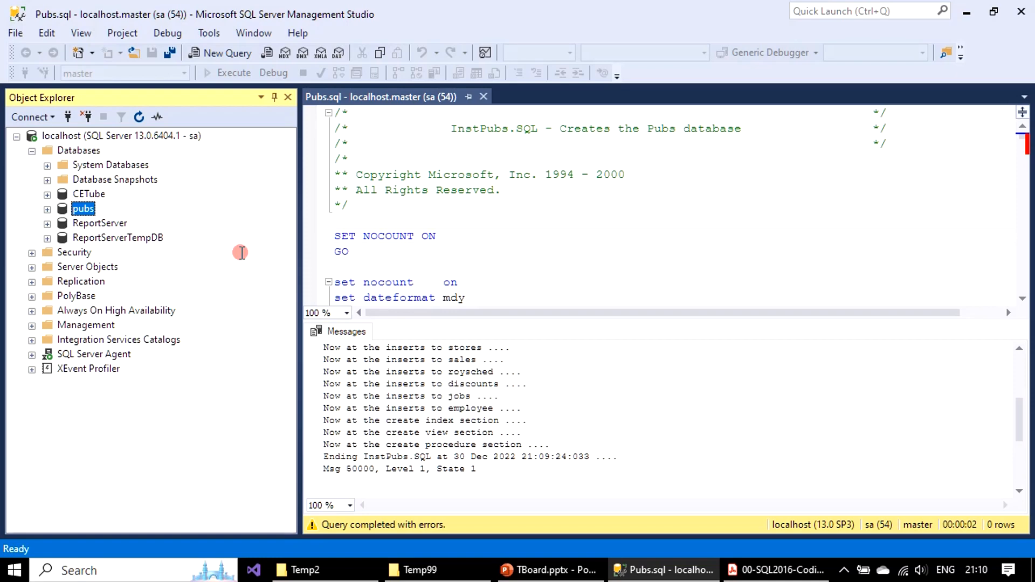
Step: Examine the pubs table list again, highlighting authors, sales and stores, and collapse the database
{"action": "left_click", "coordinate": [47, 209]}
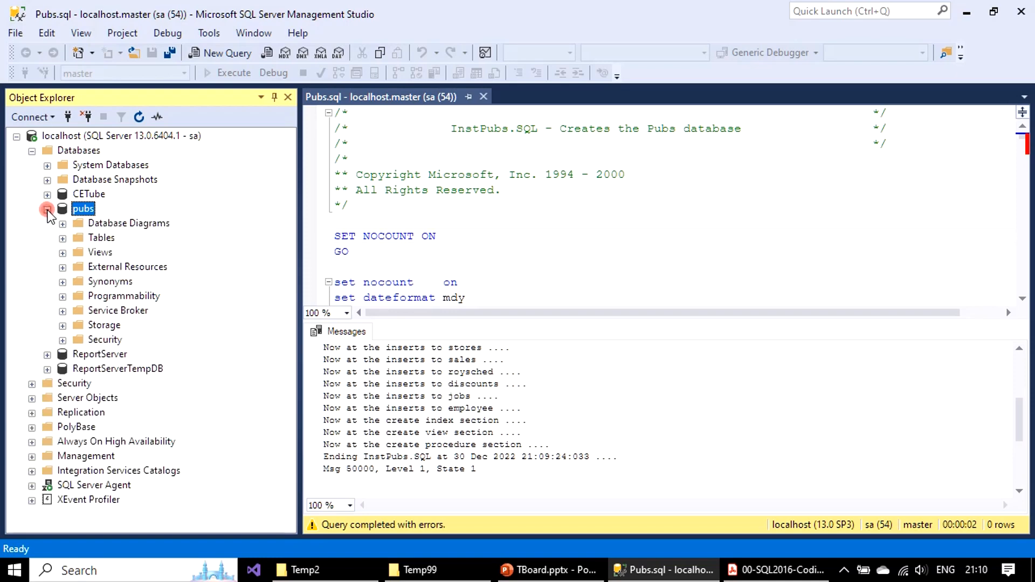
{"action": "left_click", "coordinate": [63, 238]}
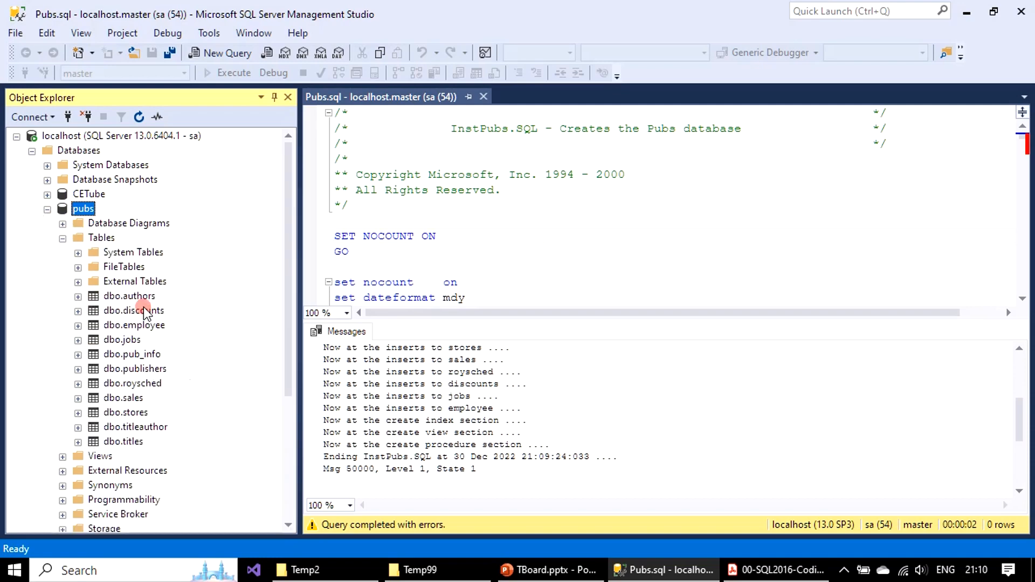
{"action": "left_click", "coordinate": [135, 295]}
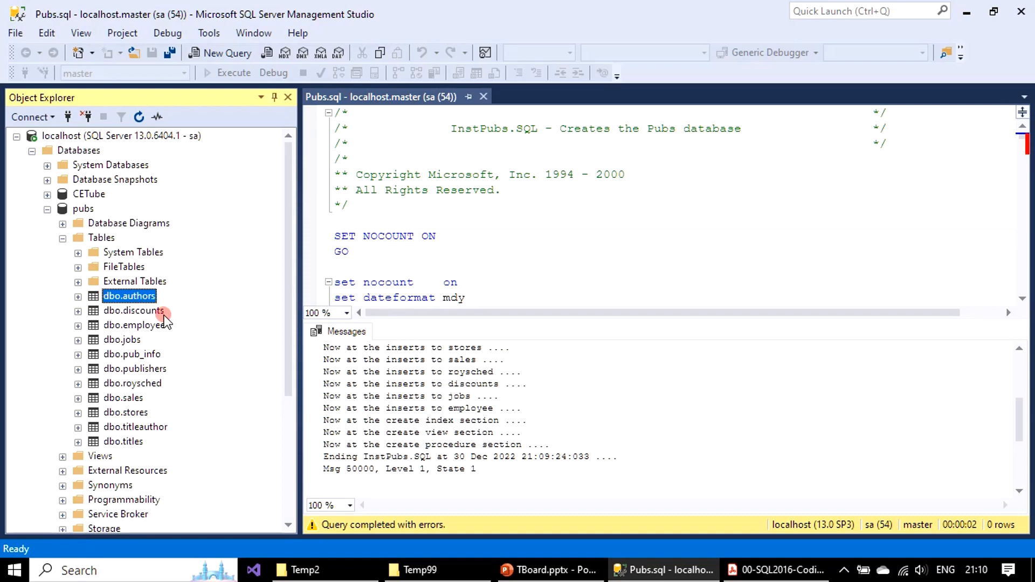
{"action": "left_click", "coordinate": [136, 399]}
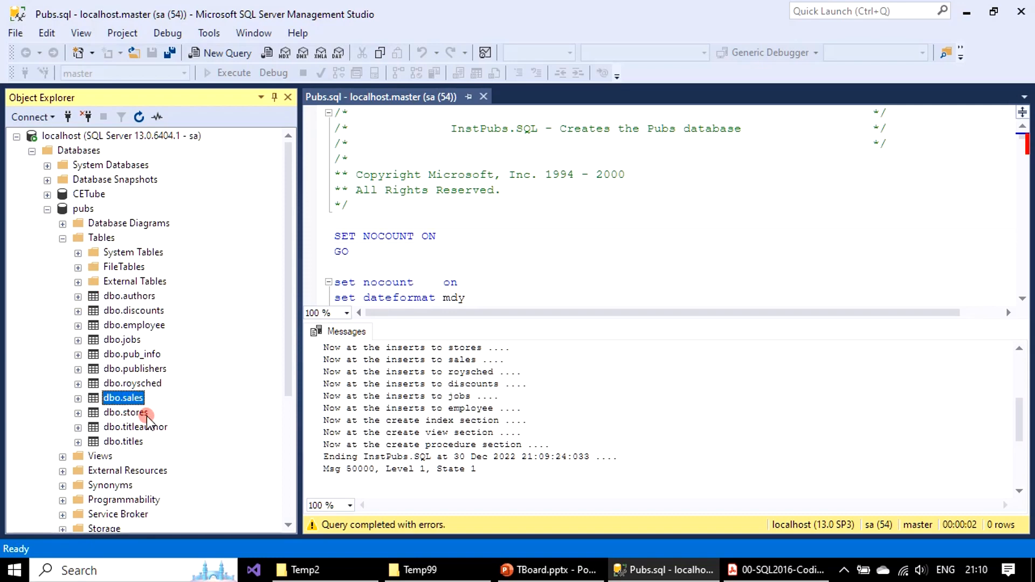
{"action": "left_click", "coordinate": [127, 413]}
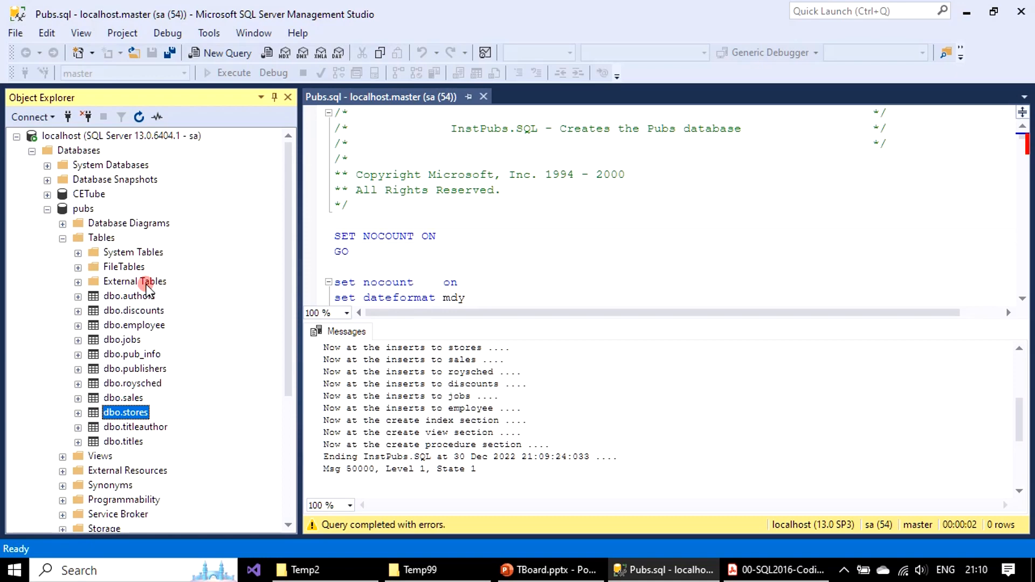
{"action": "left_click", "coordinate": [63, 239]}
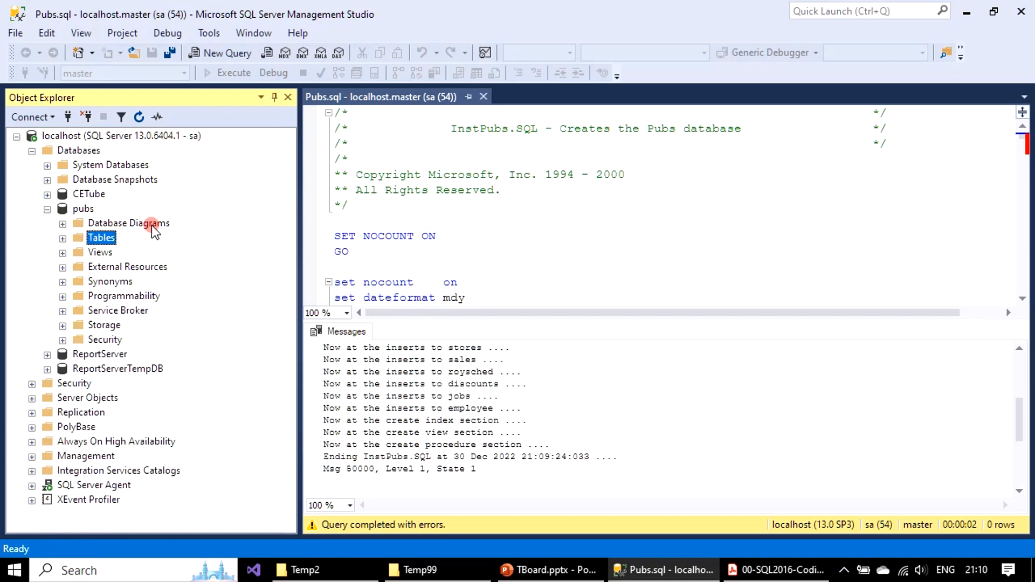
{"action": "left_click", "coordinate": [48, 209]}
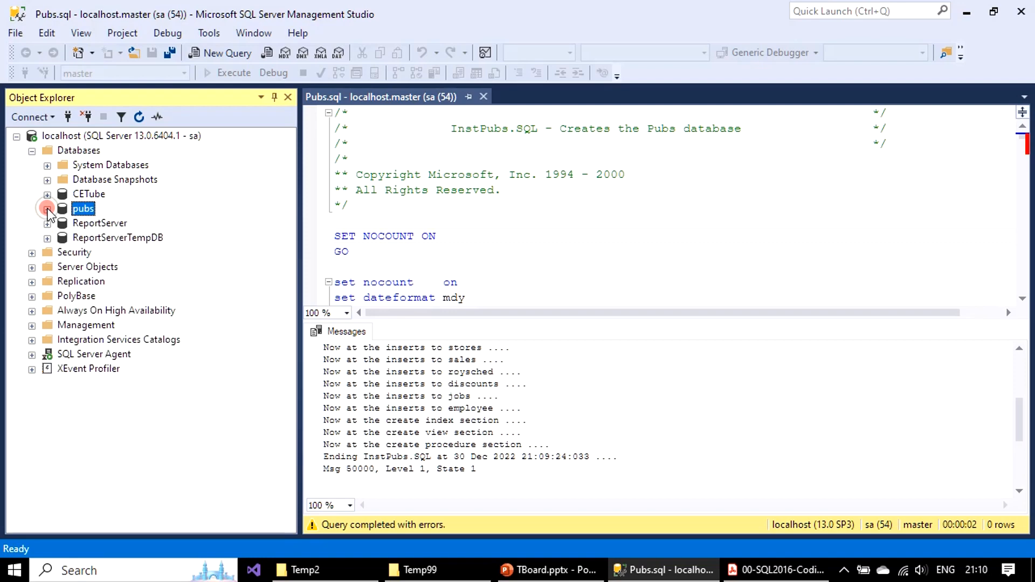
Step: Close the Pubs.sql script and open NorthWnd.sql from D:\Temp2
{"action": "left_click", "coordinate": [483, 97]}
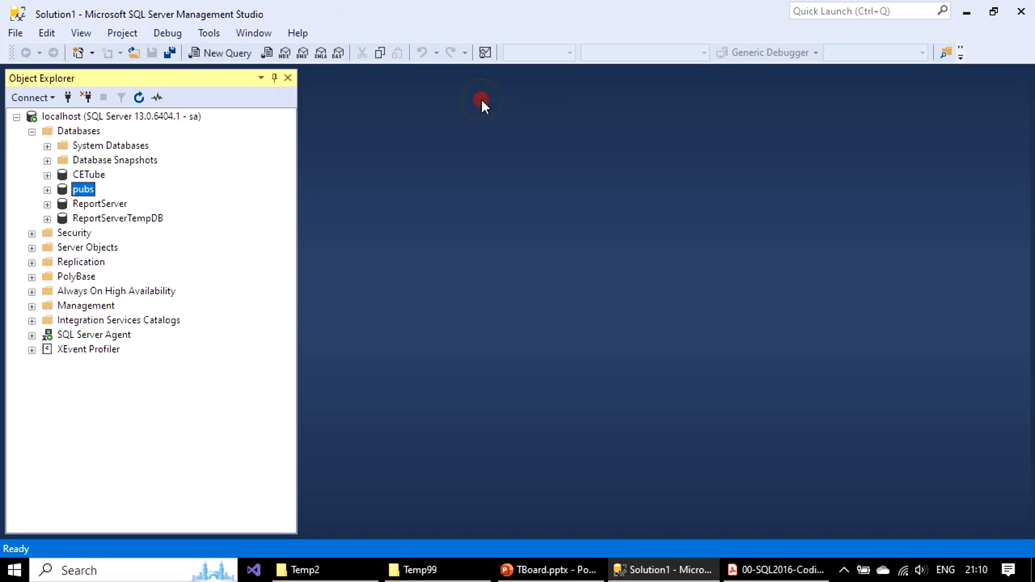
{"action": "left_click", "coordinate": [16, 33]}
{"action": "mouse_move", "coordinate": [54, 108]}
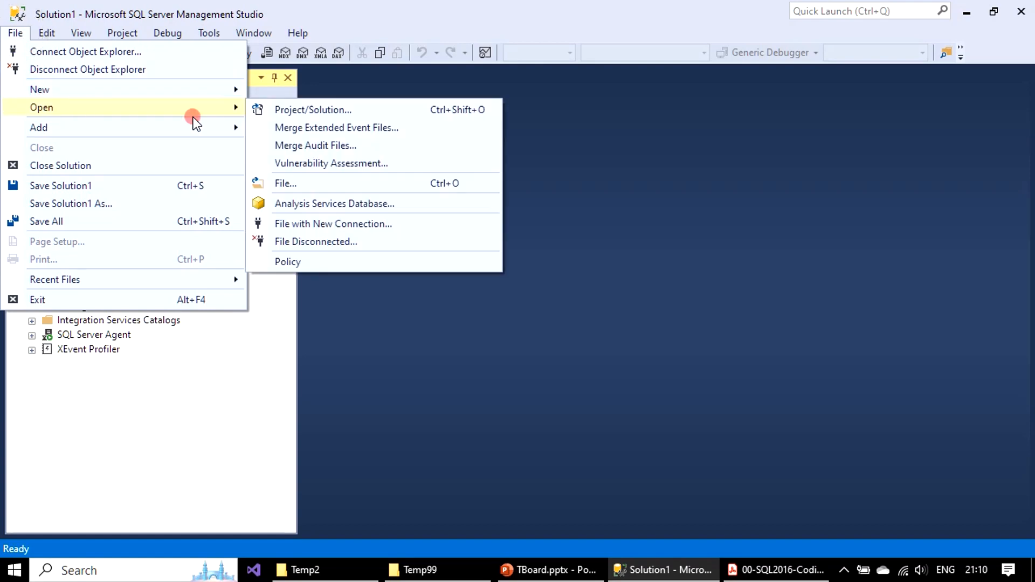
{"action": "left_click", "coordinate": [335, 186]}
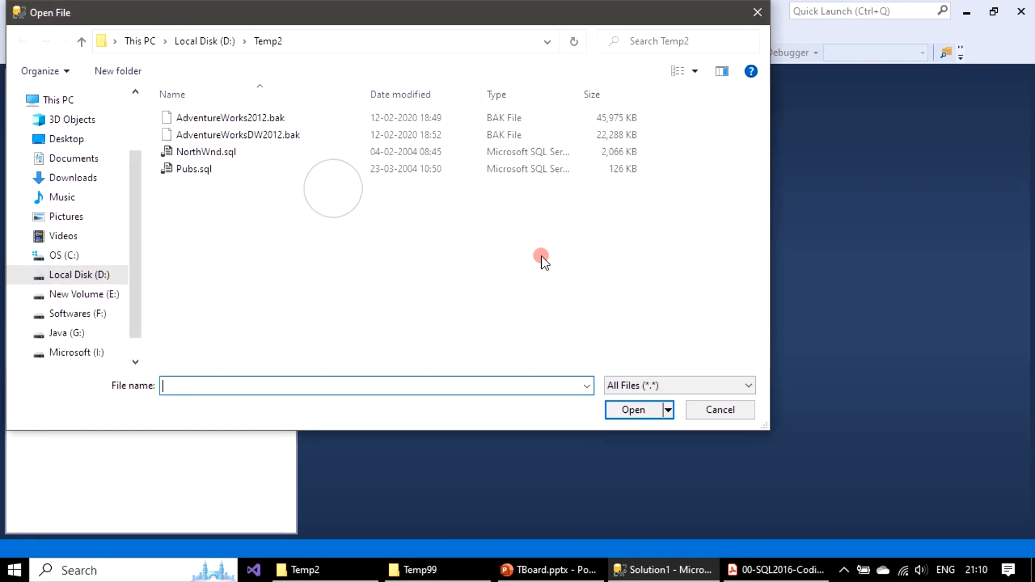
{"action": "left_click", "coordinate": [232, 153]}
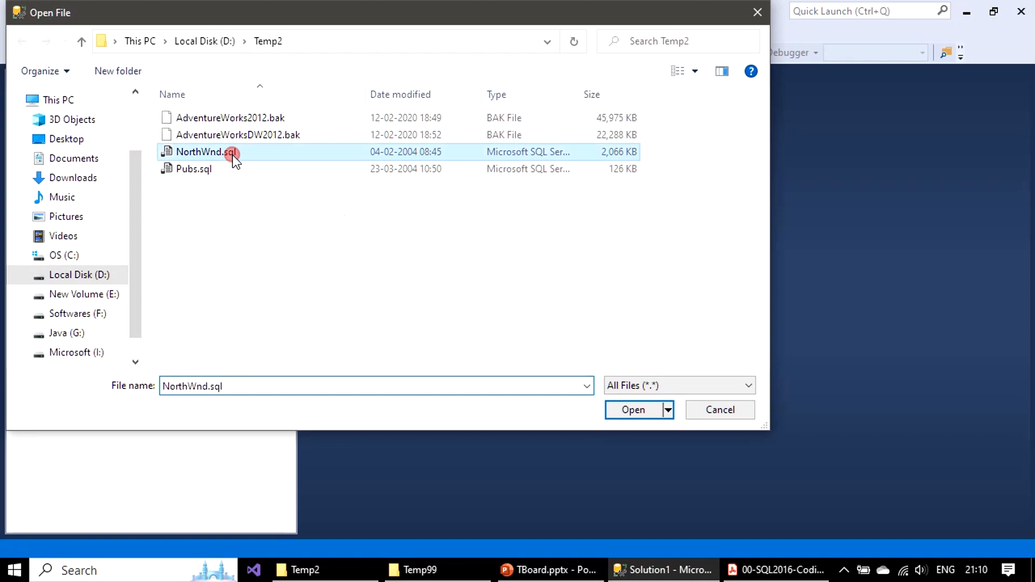
{"action": "left_click", "coordinate": [632, 412]}
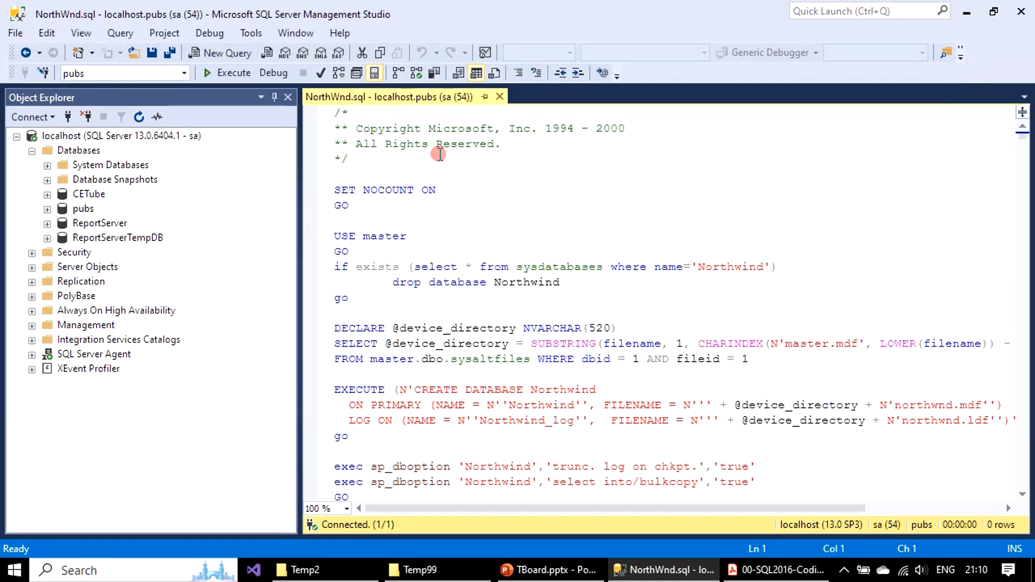
Step: Execute the NorthWnd.sql script and clear all text from its output messages
{"action": "left_click", "coordinate": [237, 74]}
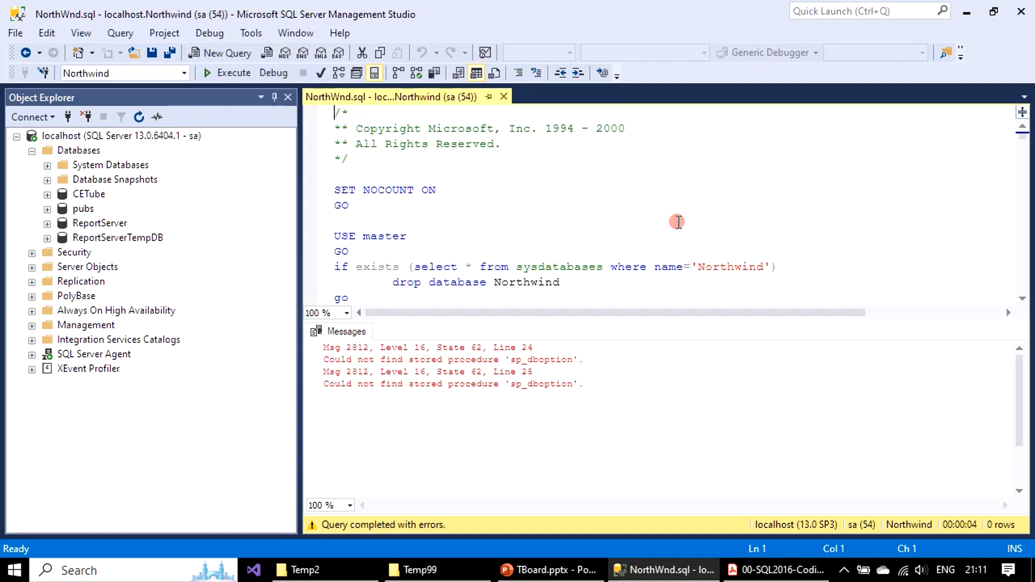
{"action": "right_click", "coordinate": [637, 371]}
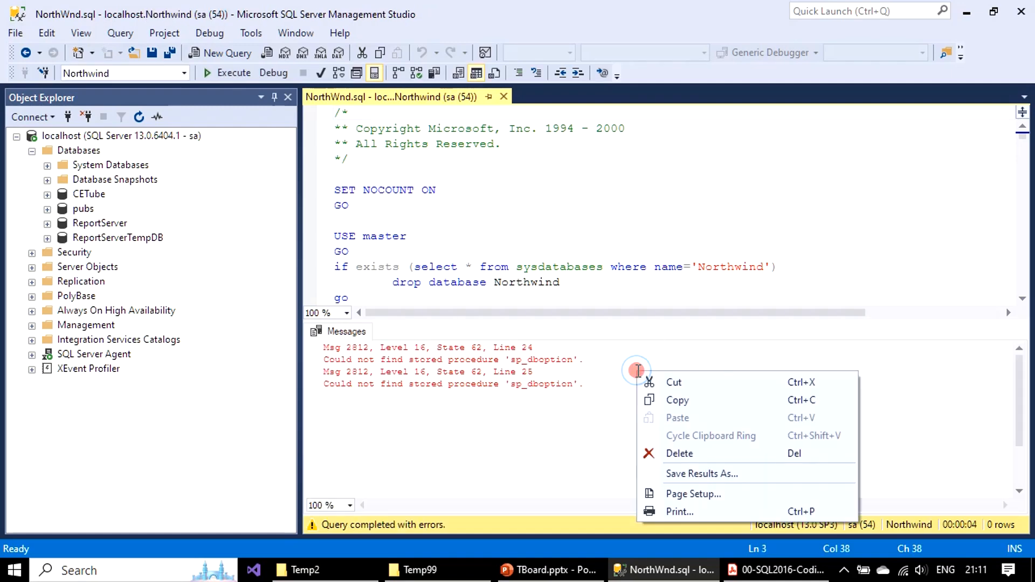
{"action": "left_click", "coordinate": [549, 444]}
{"action": "key", "text": "ctrl+a"}
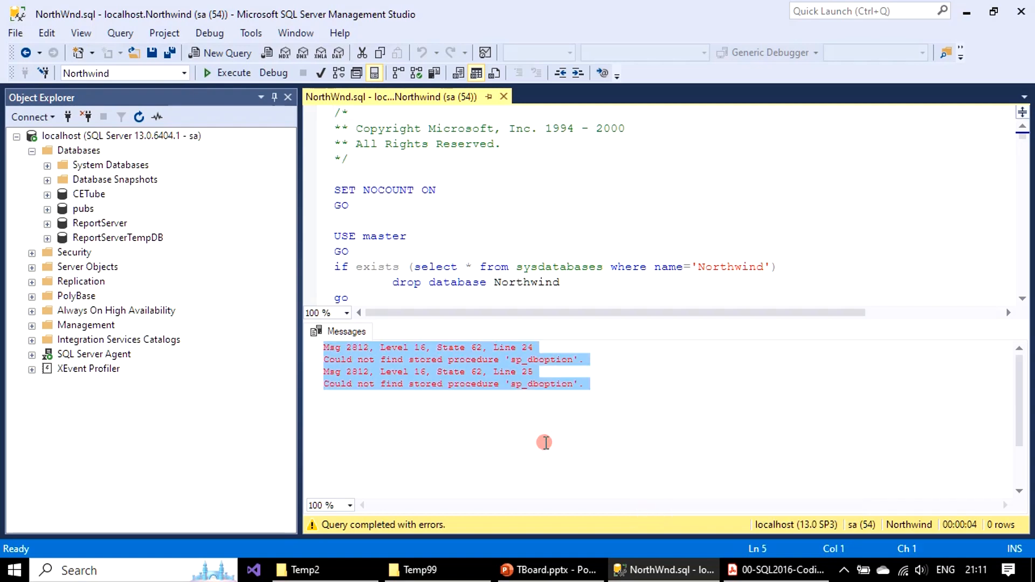
{"action": "key", "text": "Delete"}
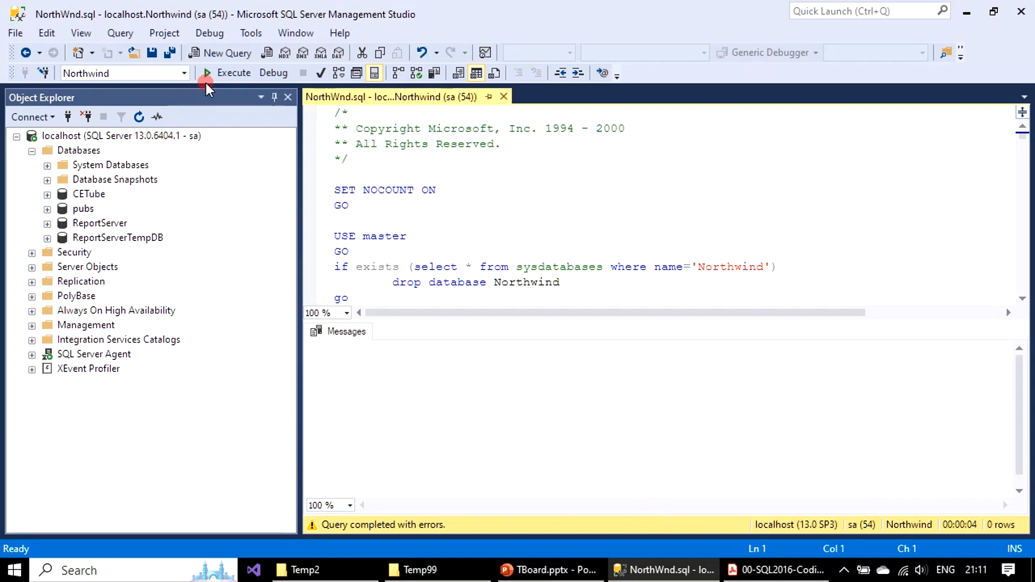
Step: Close the NorthWnd.sql script and refresh the Databases list on localhost
{"action": "left_click", "coordinate": [504, 97]}
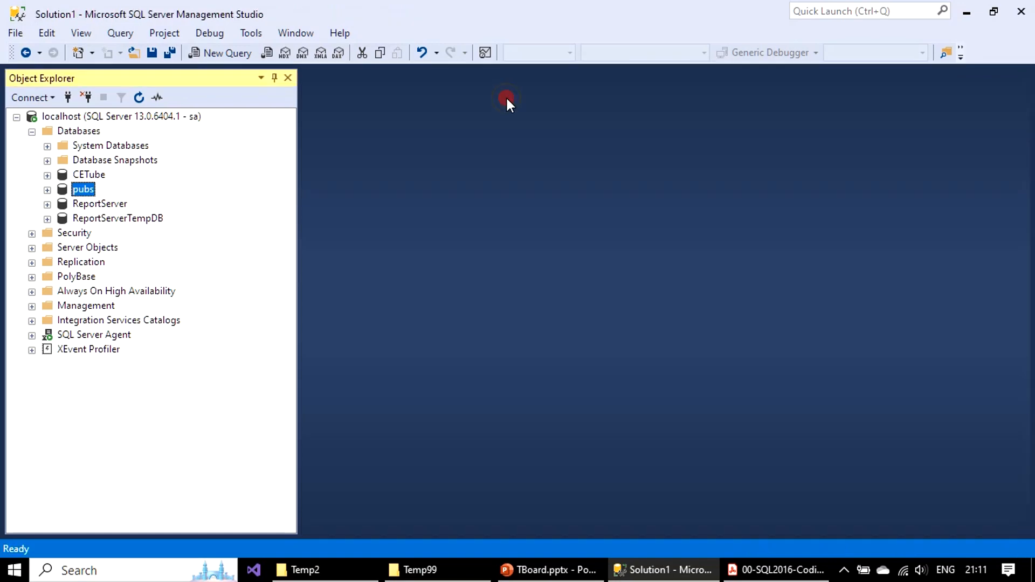
{"action": "right_click", "coordinate": [90, 133]}
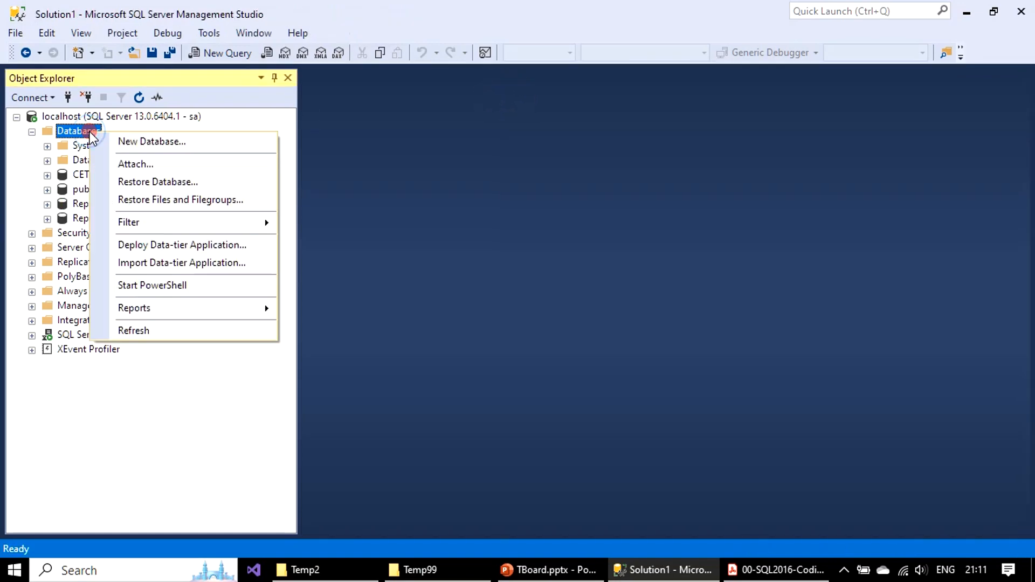
{"action": "left_click", "coordinate": [166, 332]}
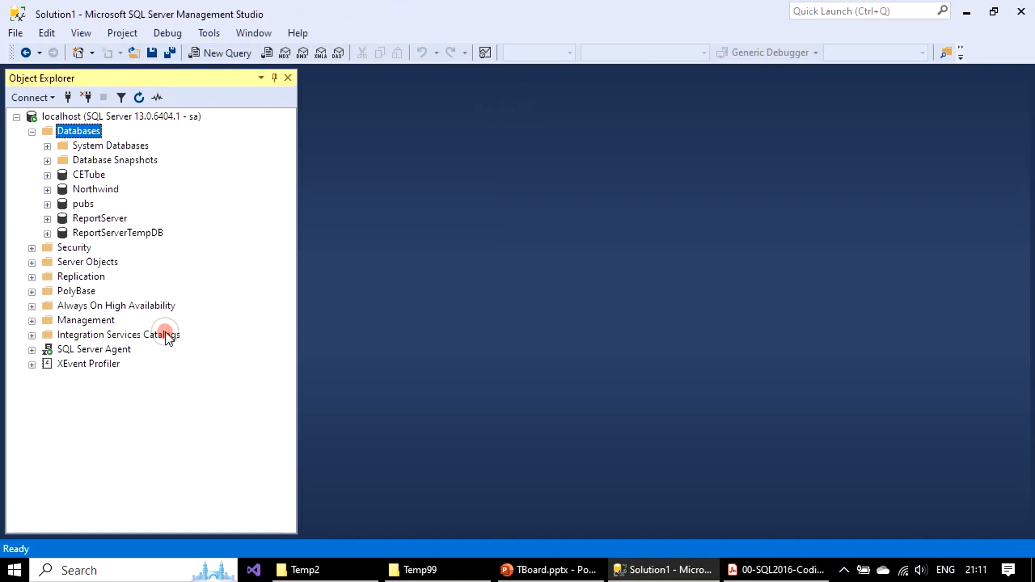
Step: Inspect the tables of the Northwind database, highlighting Products, Orders and Order Details, and collapse the database
{"action": "left_click", "coordinate": [48, 191]}
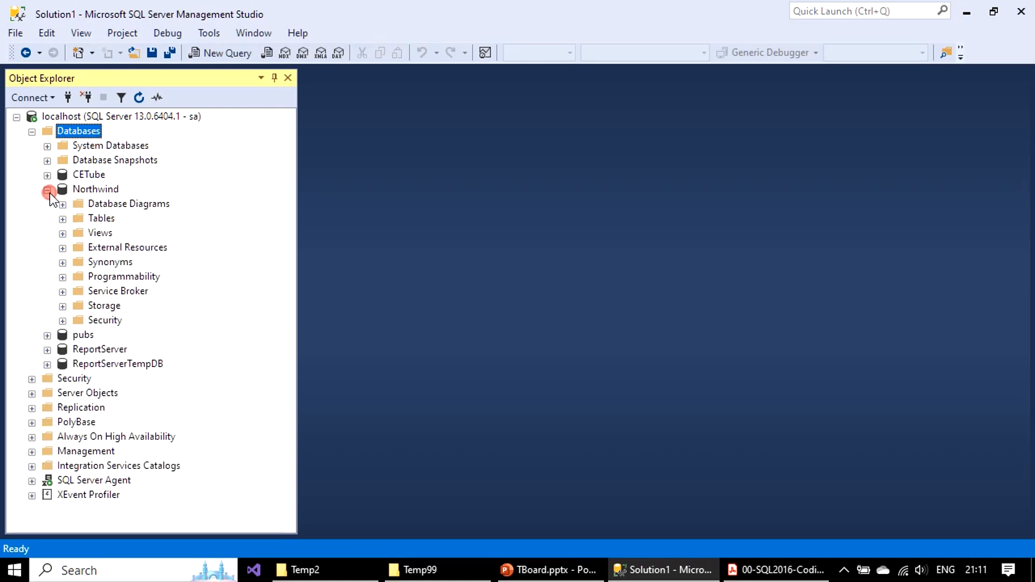
{"action": "left_click", "coordinate": [63, 219]}
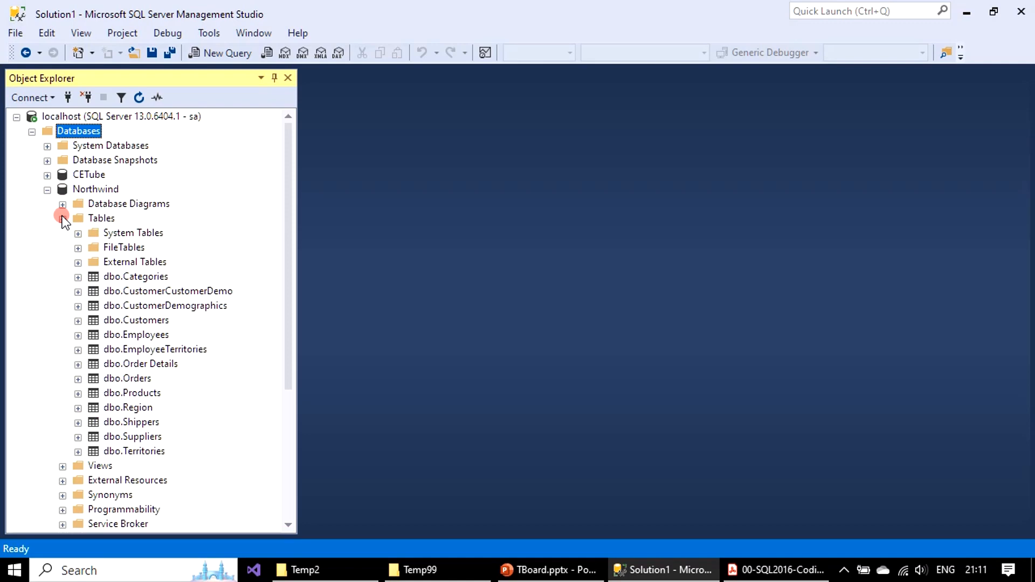
{"action": "left_click", "coordinate": [144, 392]}
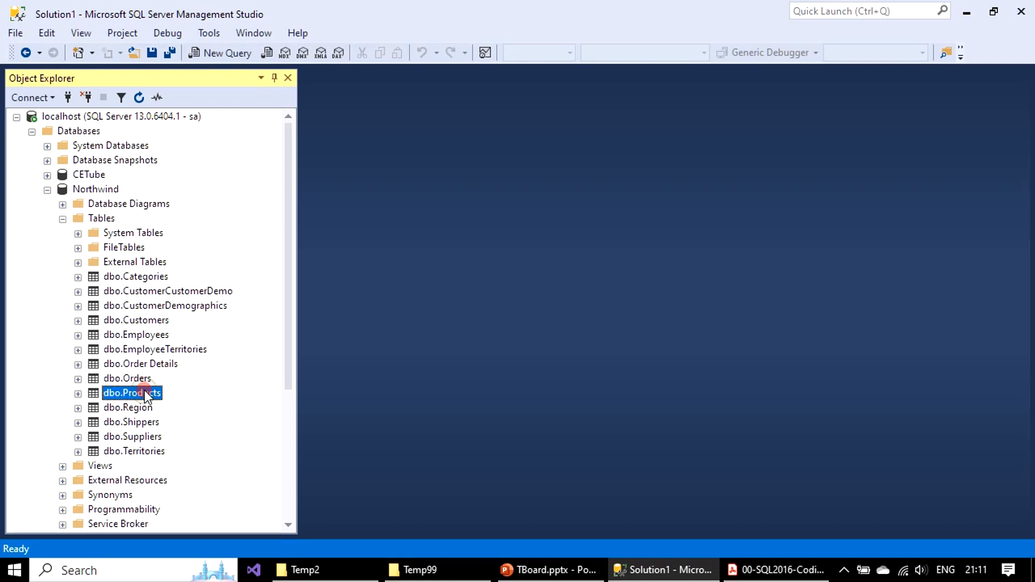
{"action": "left_click", "coordinate": [141, 378]}
{"action": "left_click", "coordinate": [142, 365]}
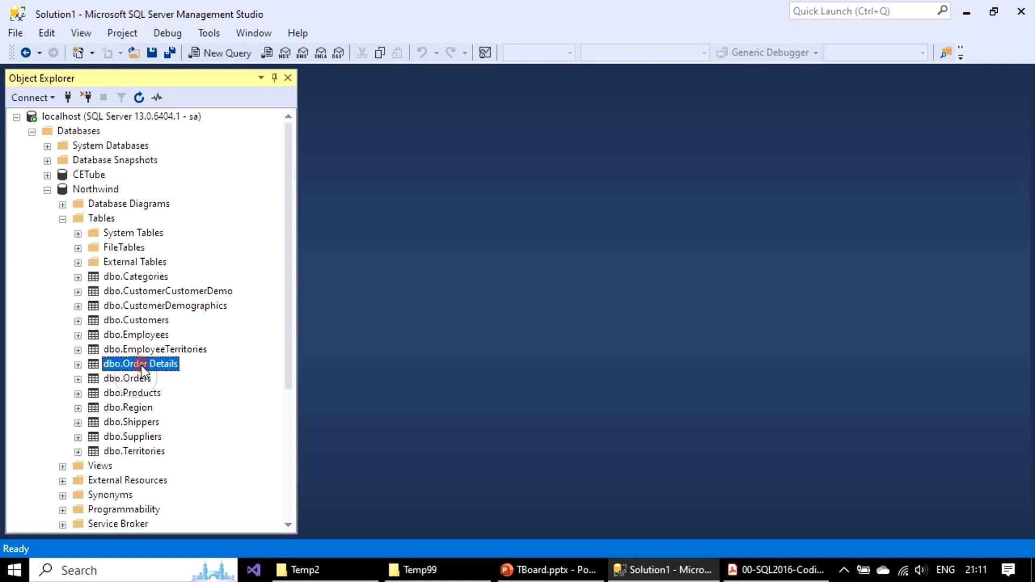
{"action": "left_click", "coordinate": [63, 220]}
{"action": "left_click", "coordinate": [47, 191]}
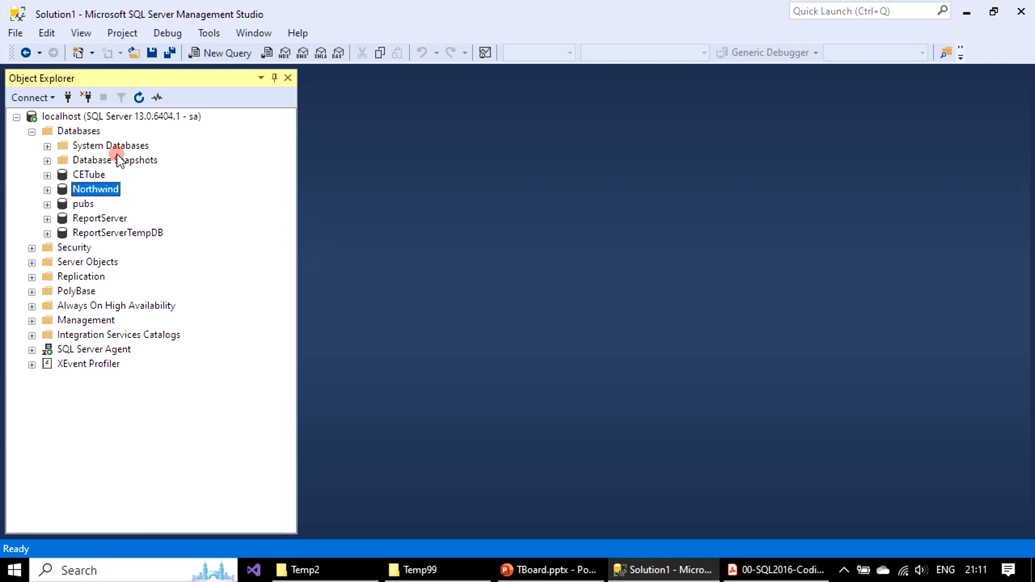
Step: Switch to the Temp2 folder in File Explorer to check the backup files, and return to SQL Server Management Studio
{"action": "right_click", "coordinate": [90, 133]}
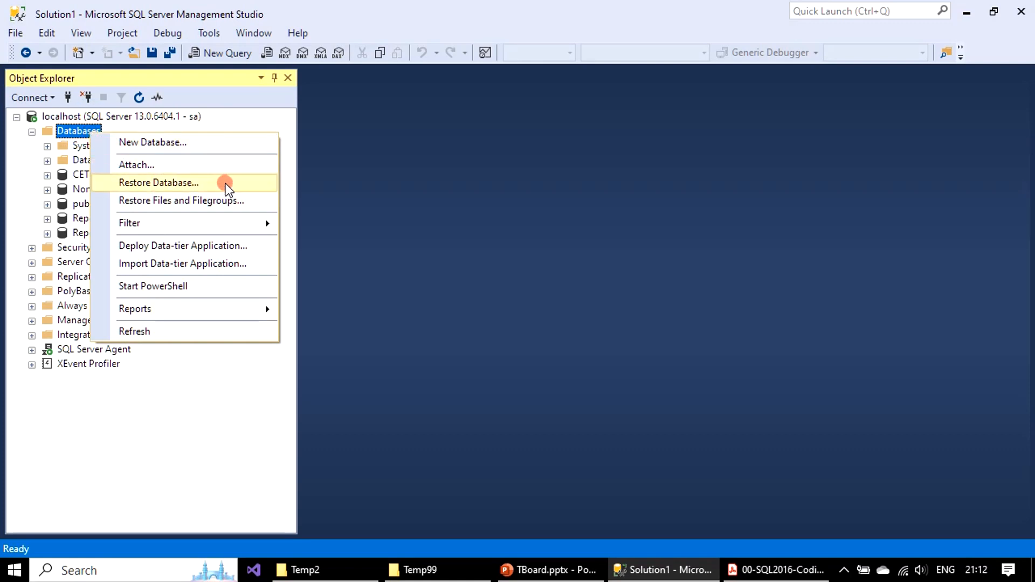
{"action": "left_click", "coordinate": [330, 569]}
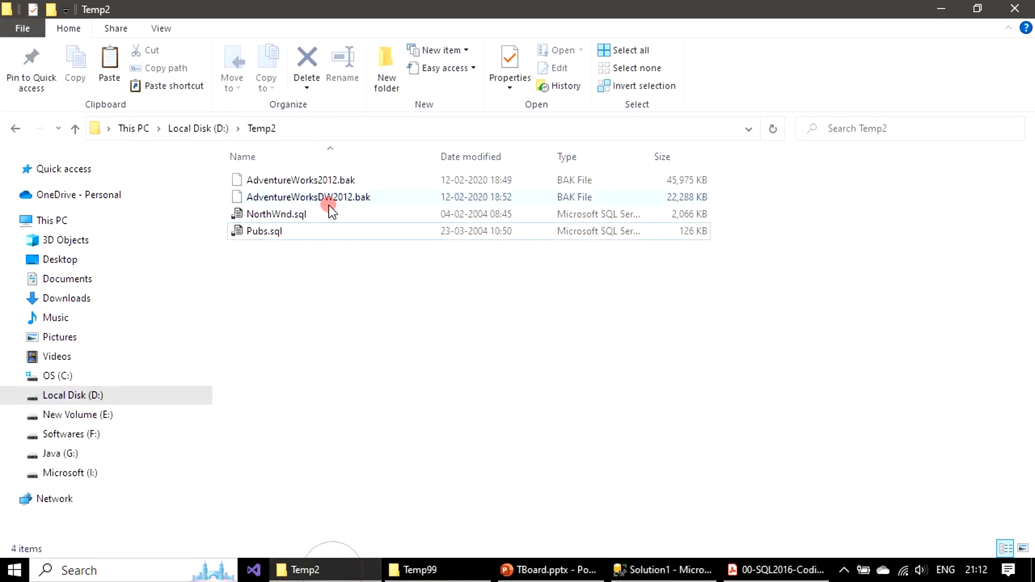
{"action": "left_click", "coordinate": [693, 577]}
Step: Start restoring a database on localhost with Device as the source, and open the file browser for adding backup media
{"action": "right_click", "coordinate": [99, 141]}
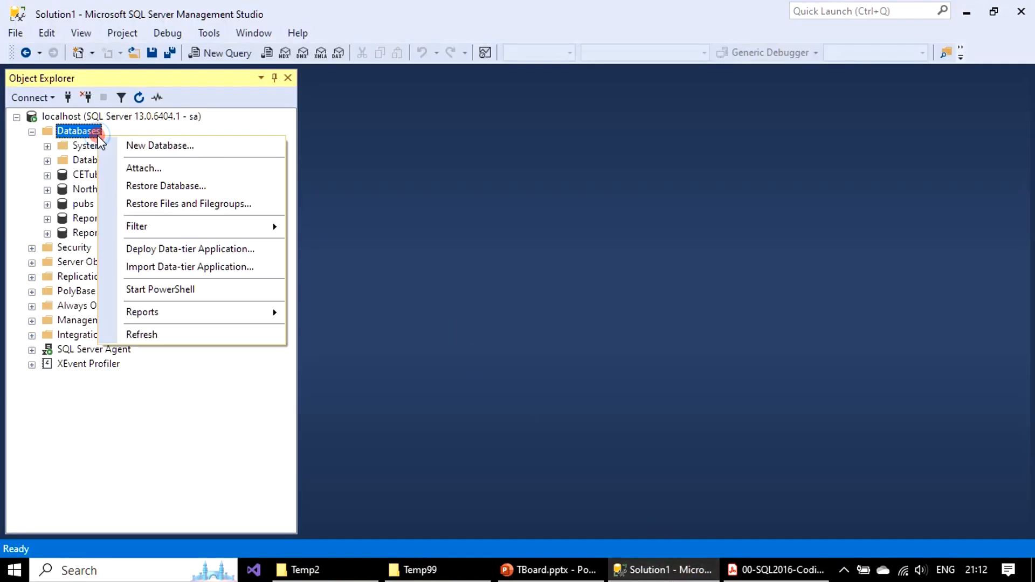
{"action": "left_click", "coordinate": [176, 186]}
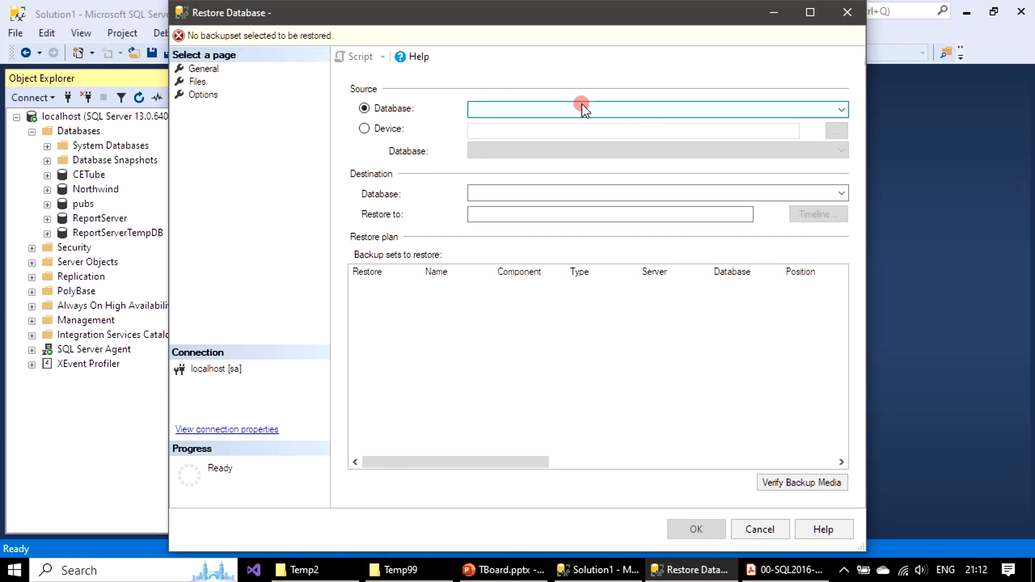
{"action": "left_click", "coordinate": [366, 129]}
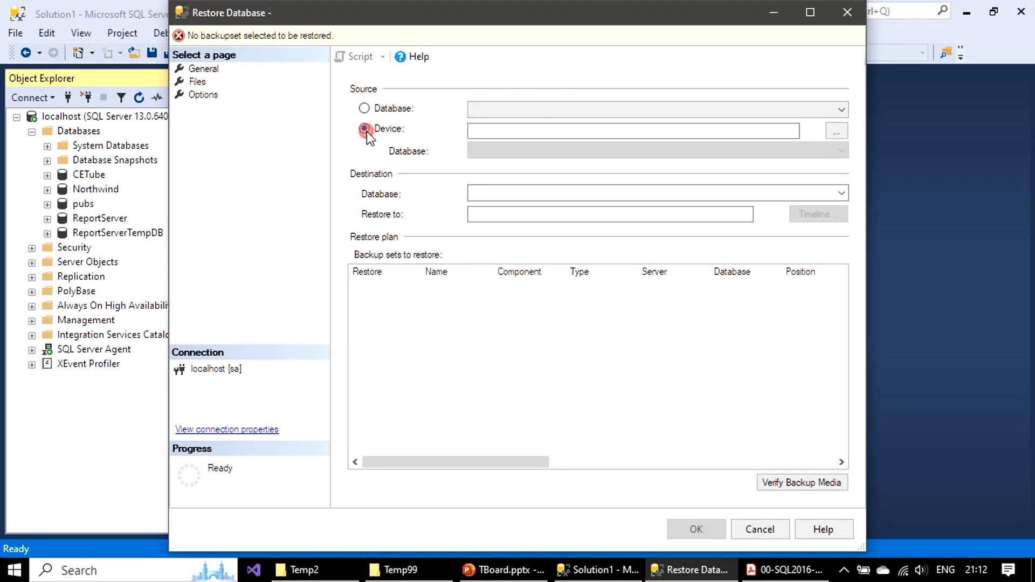
{"action": "left_click", "coordinate": [841, 135]}
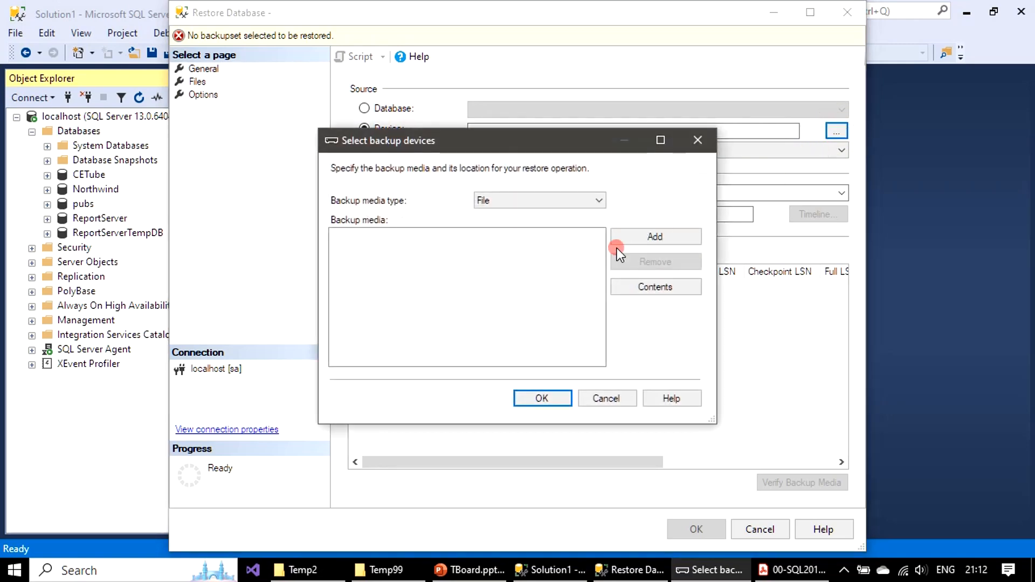
{"action": "left_click", "coordinate": [659, 239]}
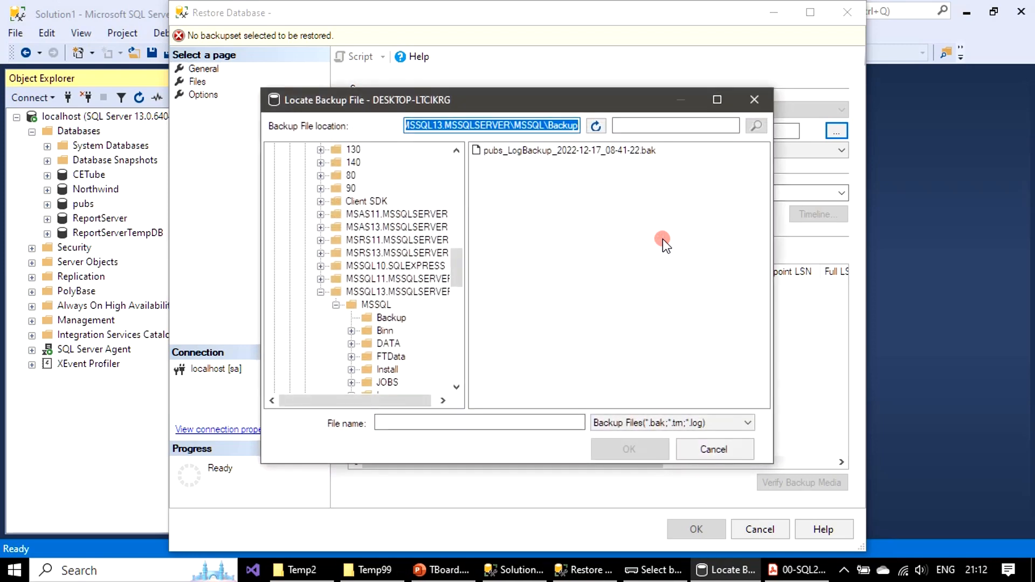
Step: Collapse the expanded SQL Server and Program Files folders and drive C: in the backup file browser
{"action": "left_click", "coordinate": [320, 292]}
{"action": "scroll", "coordinate": [330, 277], "scroll_direction": "up", "scroll_amount": 5}
{"action": "scroll", "coordinate": [324, 269], "scroll_direction": "up", "scroll_amount": 1}
{"action": "scroll", "coordinate": [312, 302], "scroll_direction": "down", "scroll_amount": 1}
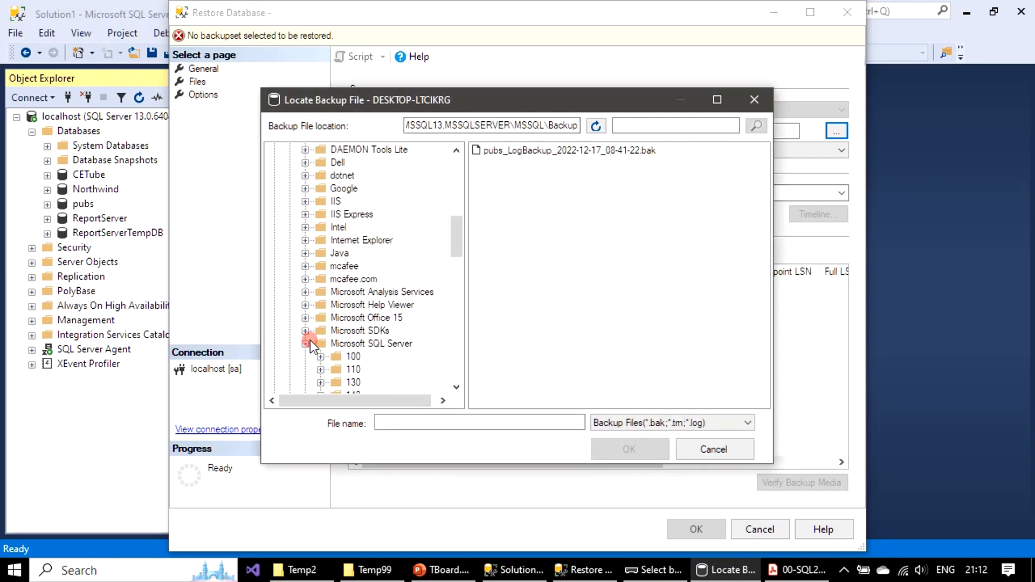
{"action": "left_click", "coordinate": [305, 344]}
{"action": "scroll", "coordinate": [318, 258], "scroll_direction": "up", "scroll_amount": 8}
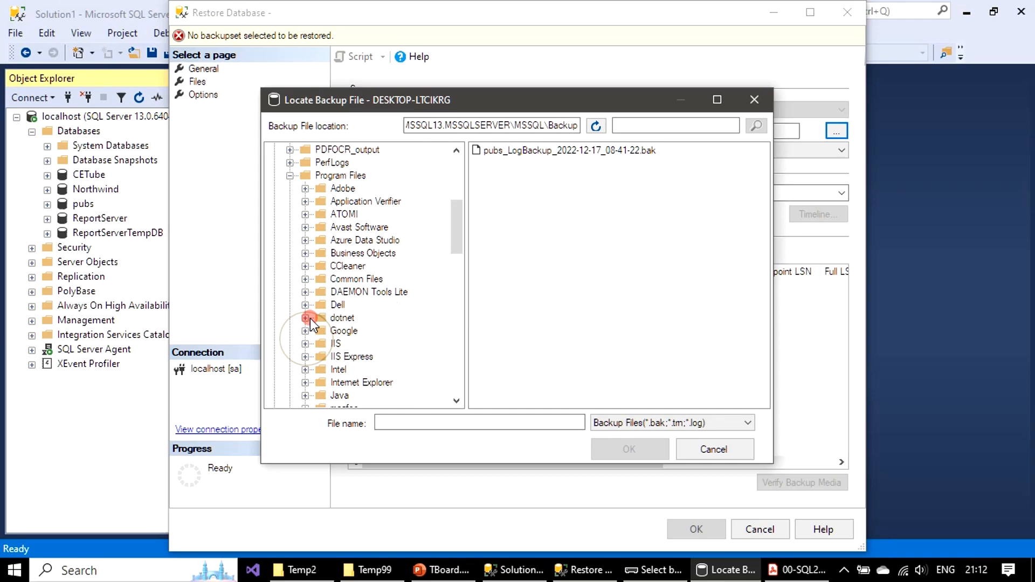
{"action": "left_click", "coordinate": [289, 170]}
{"action": "scroll", "coordinate": [319, 233], "scroll_direction": "up", "scroll_amount": 3}
{"action": "left_click", "coordinate": [274, 149]}
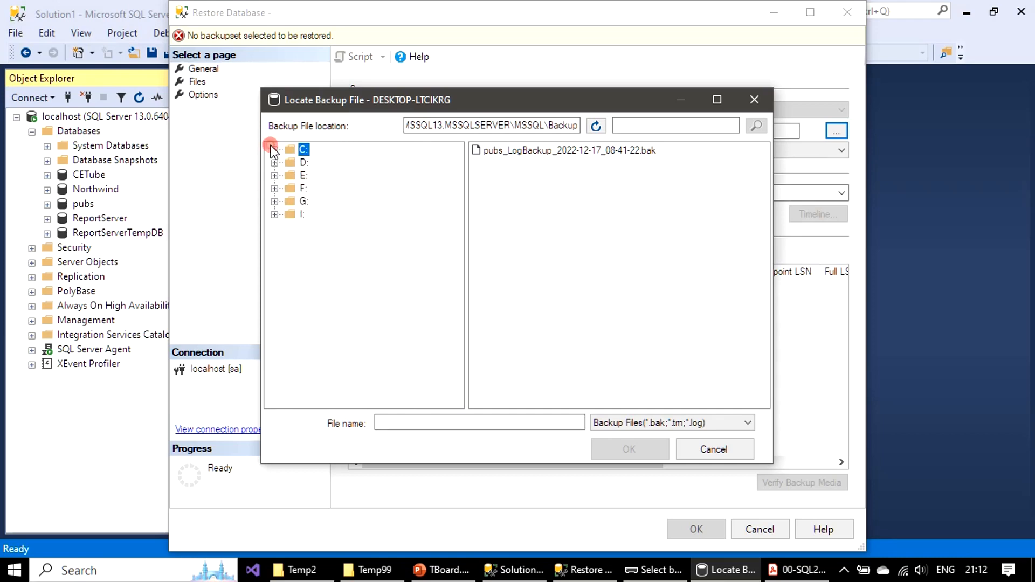
Step: Add AdventureWorks2012.bak from D:\Temp2 as the backup media
{"action": "left_click", "coordinate": [275, 162]}
{"action": "scroll", "coordinate": [384, 257], "scroll_direction": "down", "scroll_amount": 5}
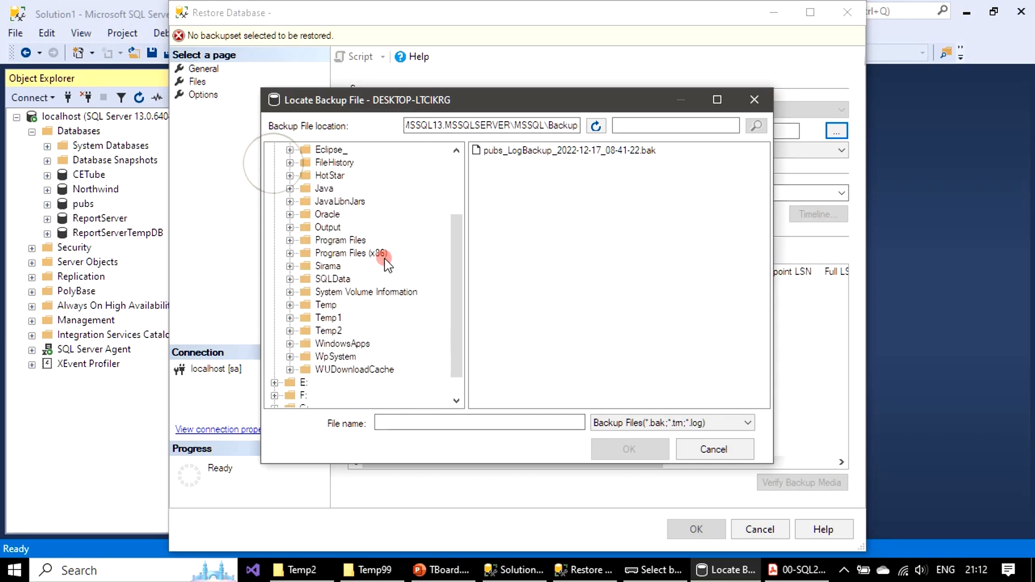
{"action": "left_click", "coordinate": [422, 330]}
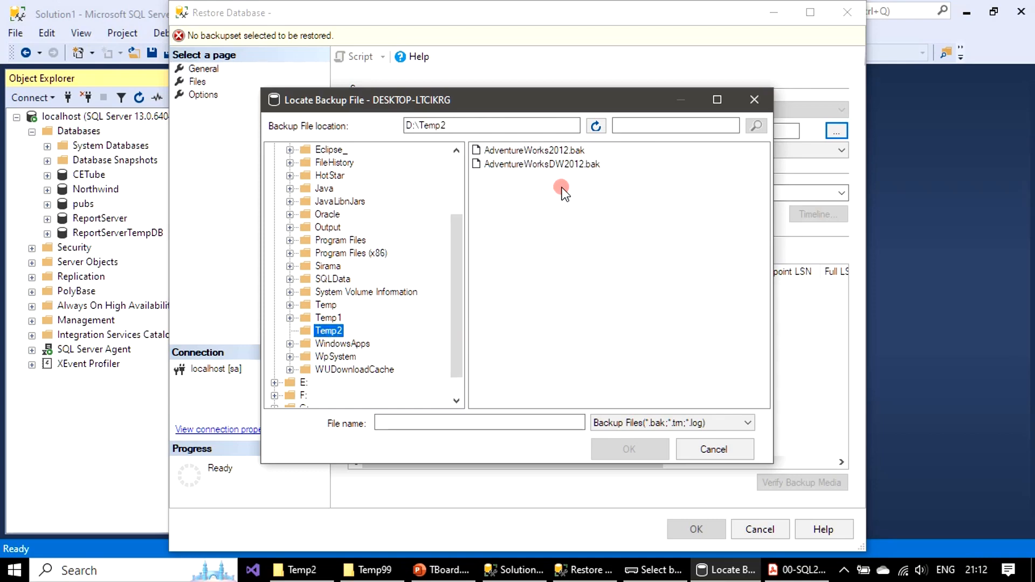
{"action": "left_click", "coordinate": [568, 153]}
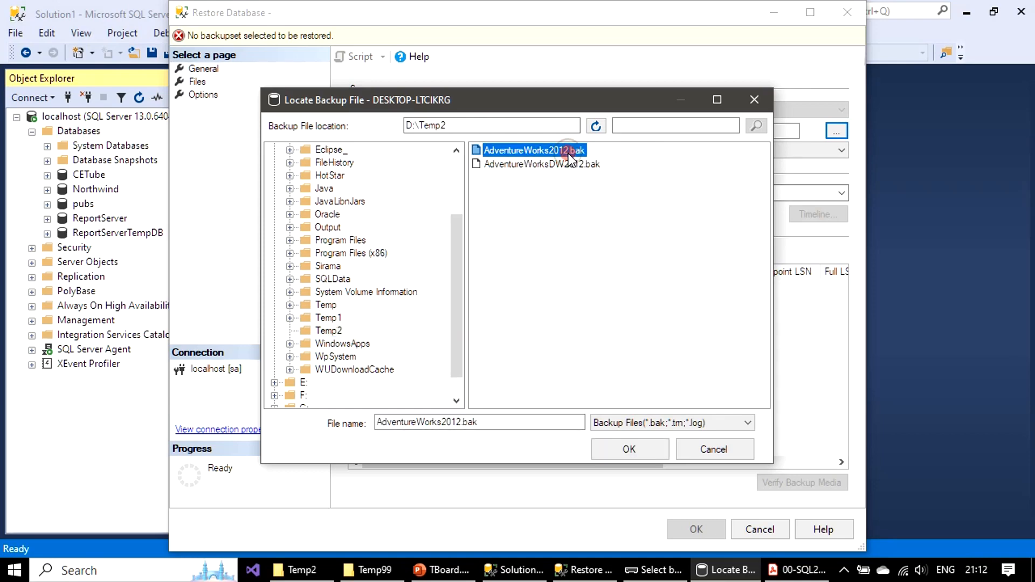
{"action": "left_click", "coordinate": [630, 449]}
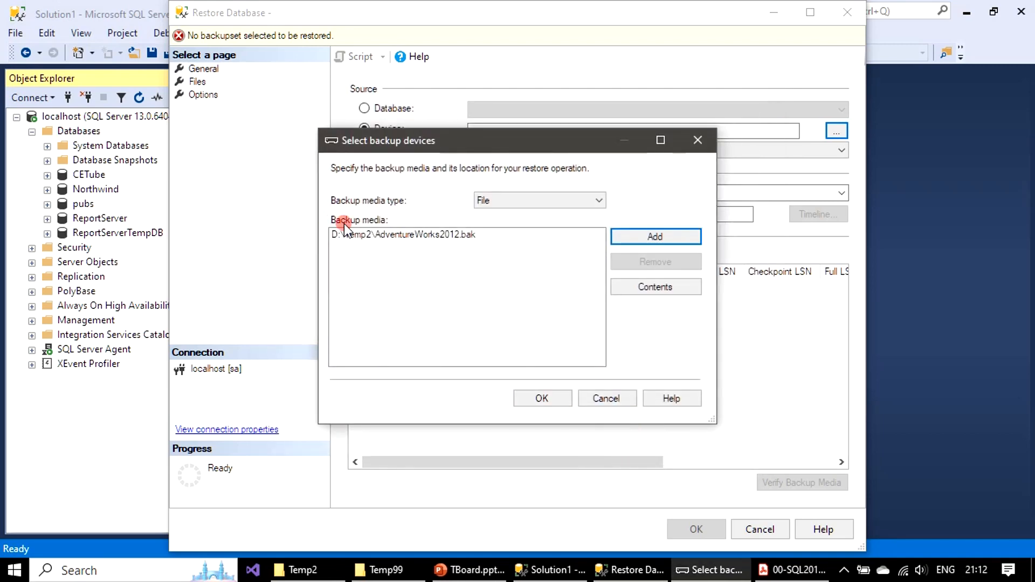
Step: Accept the backup device and restore the AdventureWorks2012 database from its full backup
{"action": "left_click", "coordinate": [542, 399]}
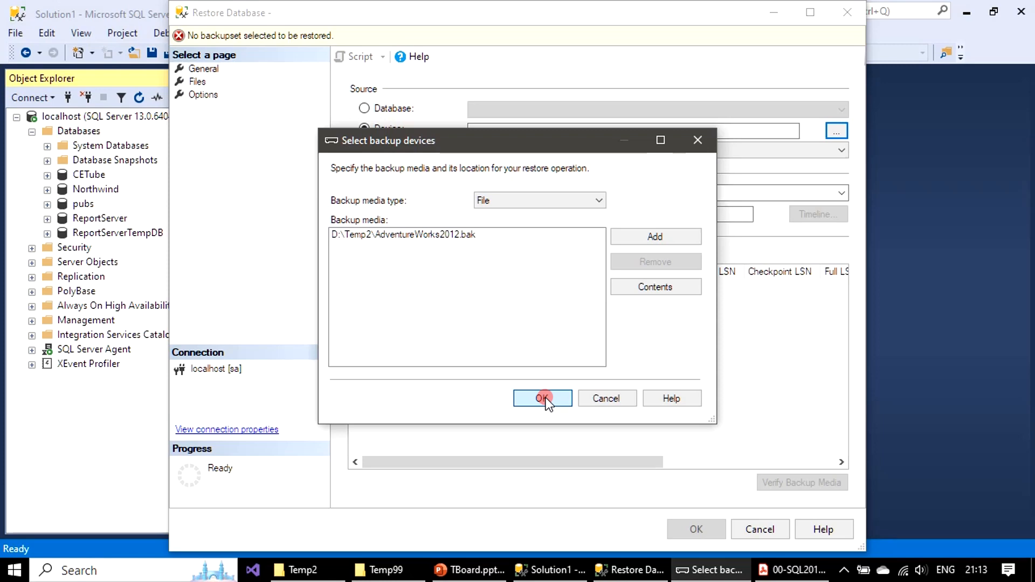
{"action": "left_click", "coordinate": [542, 399]}
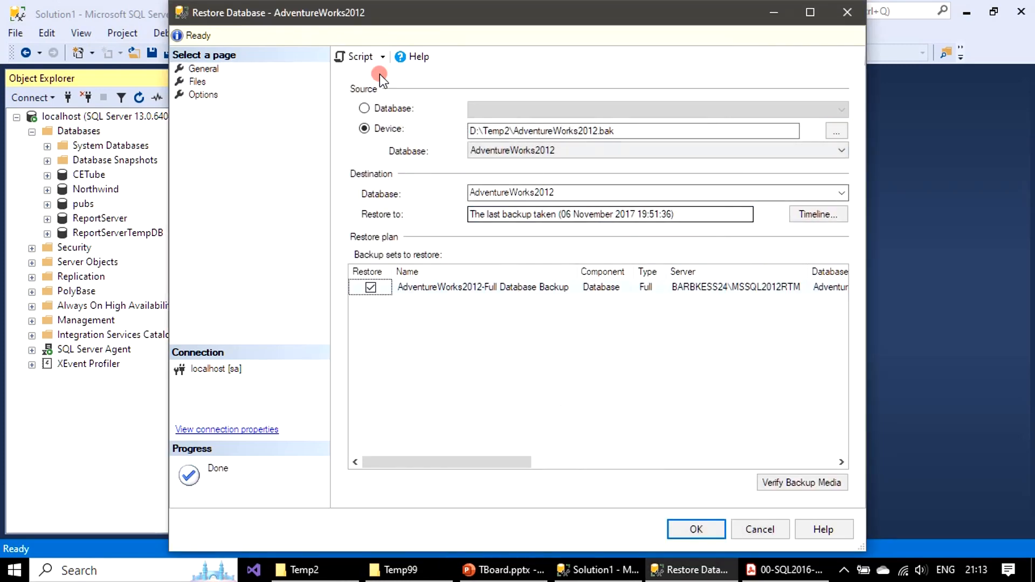
{"action": "left_click", "coordinate": [705, 527]}
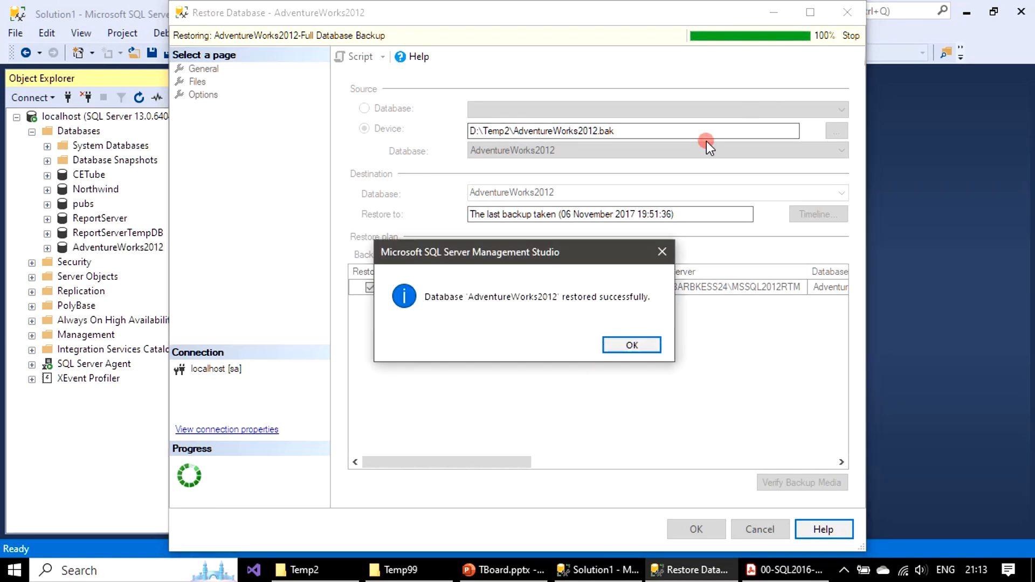
{"action": "left_click", "coordinate": [646, 345]}
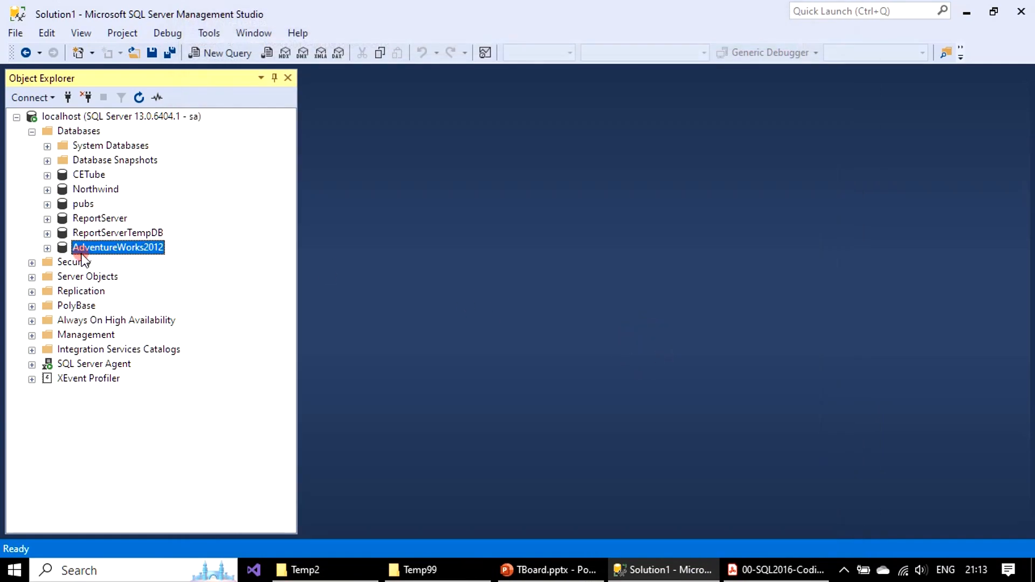
Step: Examine the tables of the restored AdventureWorks2012 database, then collapse its tree again
{"action": "left_click", "coordinate": [48, 248]}
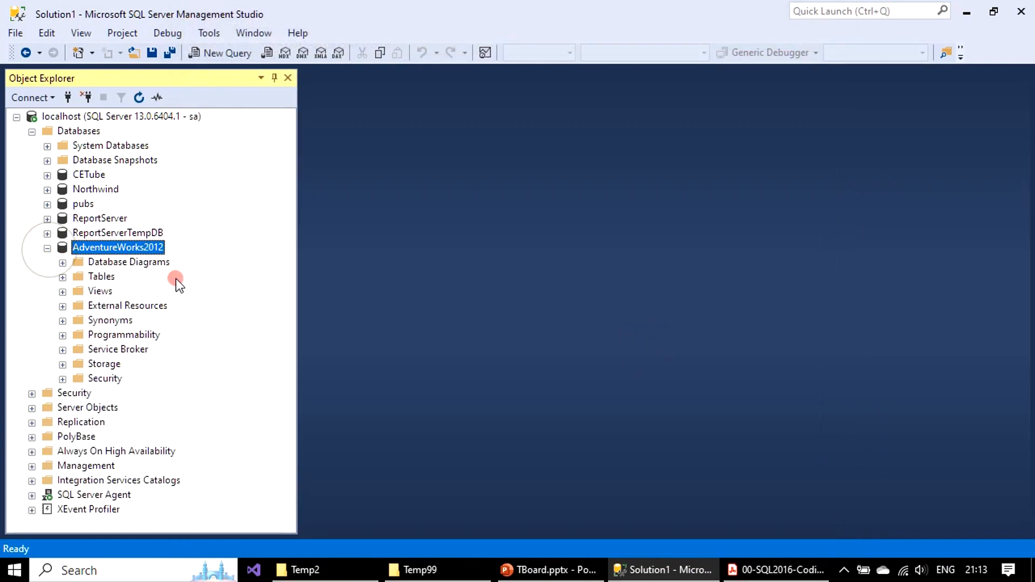
{"action": "left_click", "coordinate": [62, 278]}
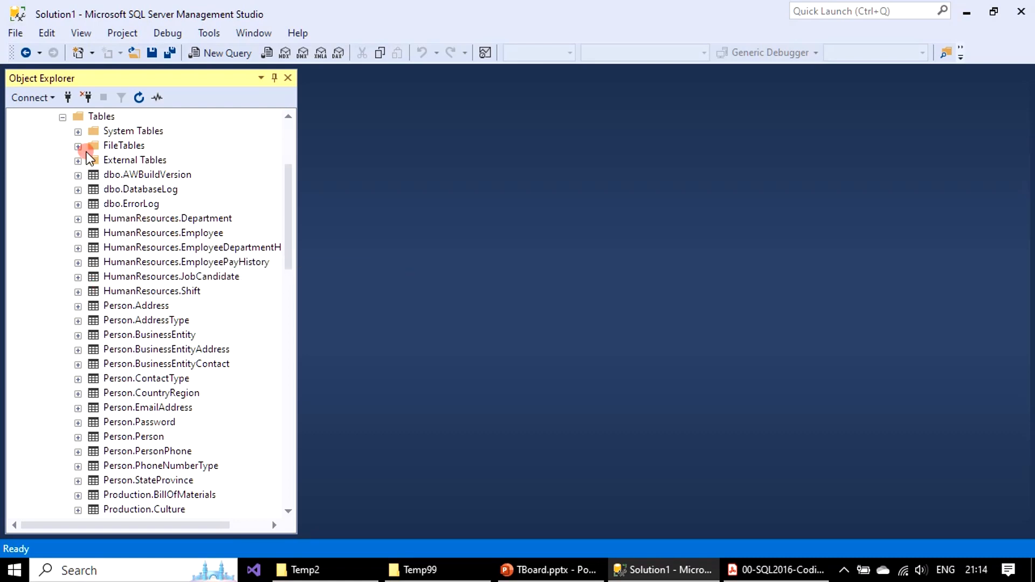
{"action": "left_click", "coordinate": [63, 117]}
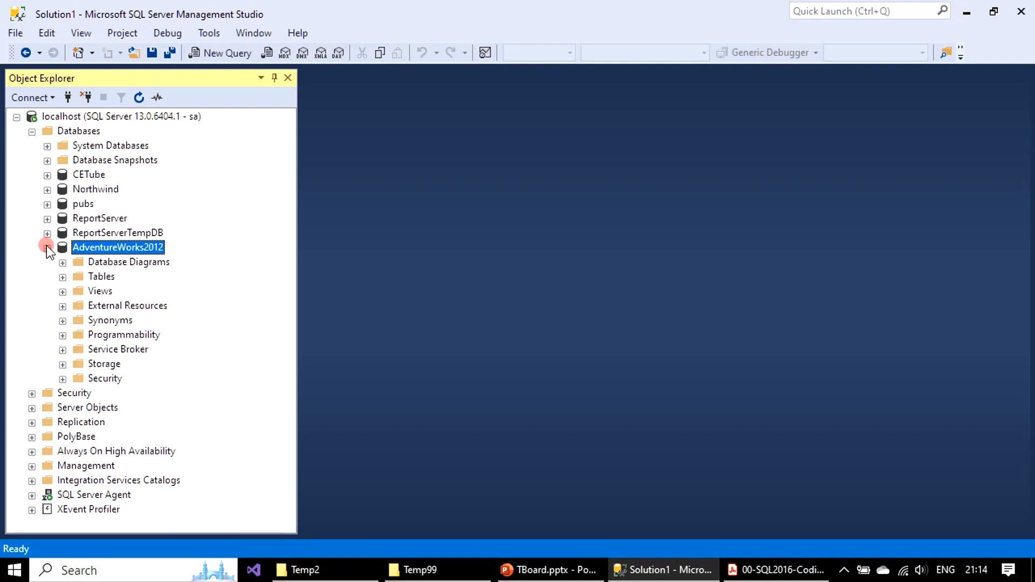
{"action": "left_click", "coordinate": [47, 248]}
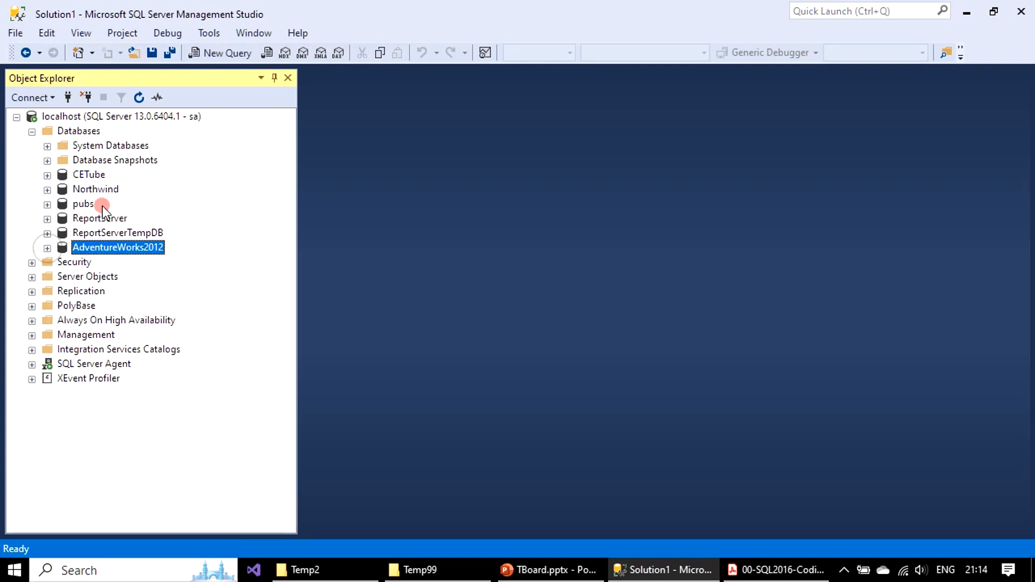
Step: Start restoring another database on localhost with Device as the source, and open the file browser for adding backup media
{"action": "left_click", "coordinate": [137, 117]}
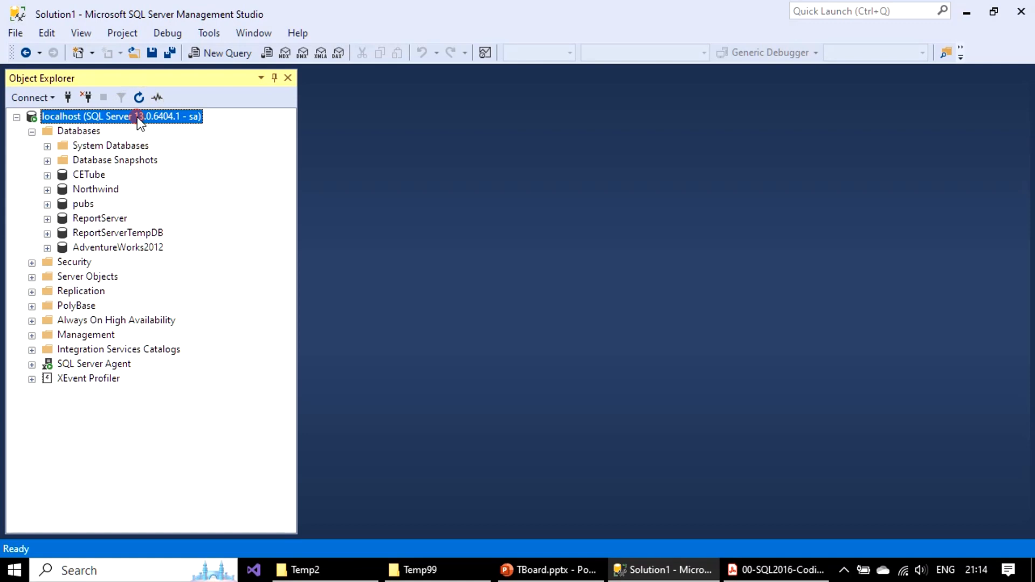
{"action": "right_click", "coordinate": [139, 115]}
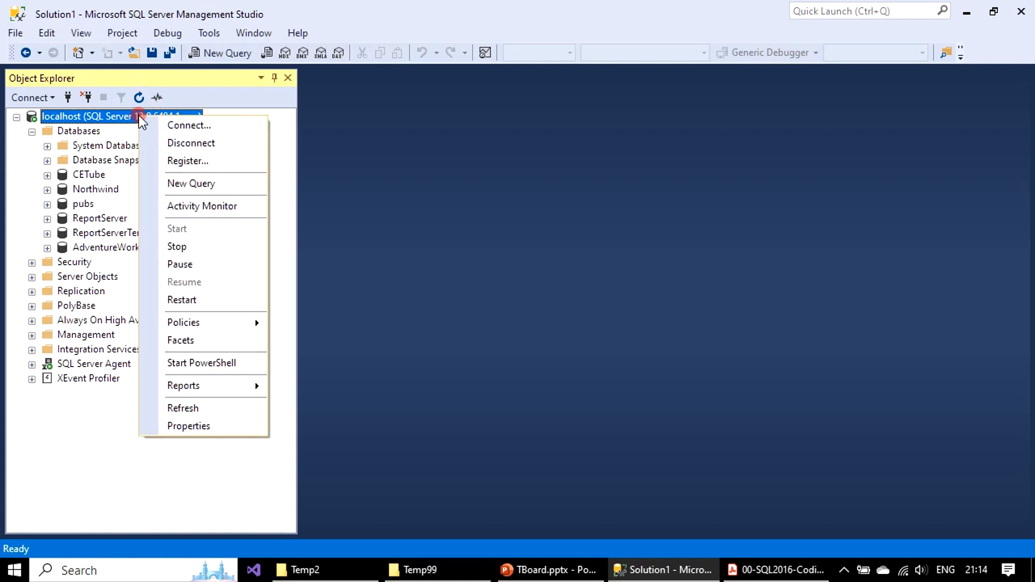
{"action": "left_click", "coordinate": [66, 133]}
{"action": "right_click", "coordinate": [66, 132]}
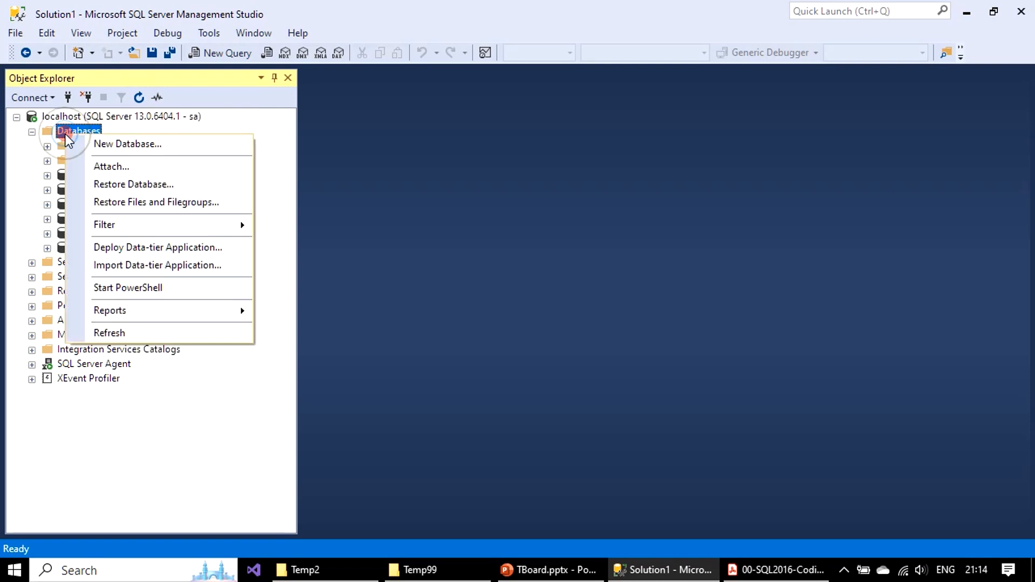
{"action": "left_click", "coordinate": [129, 184]}
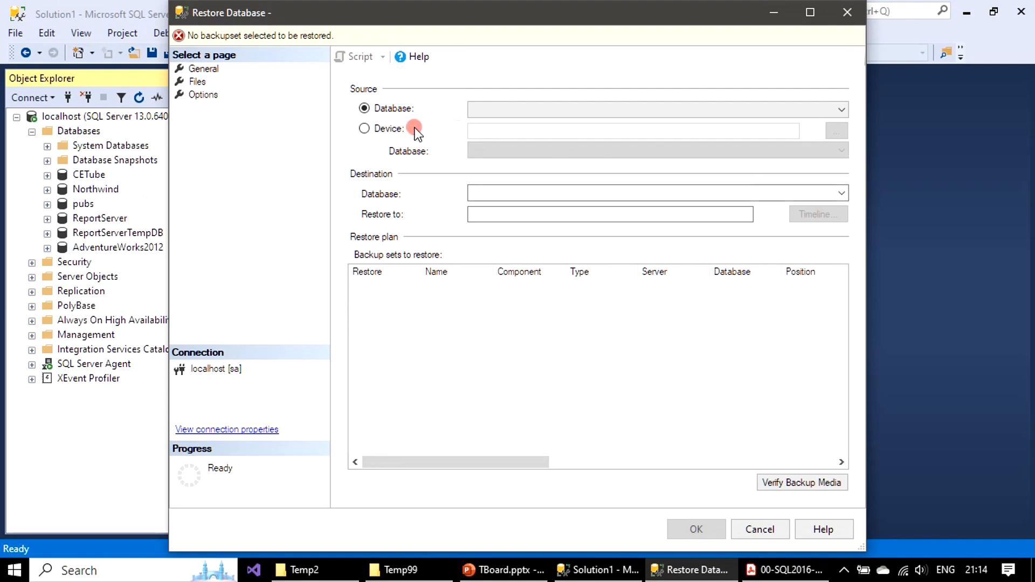
{"action": "left_click", "coordinate": [364, 128]}
{"action": "left_click", "coordinate": [836, 130]}
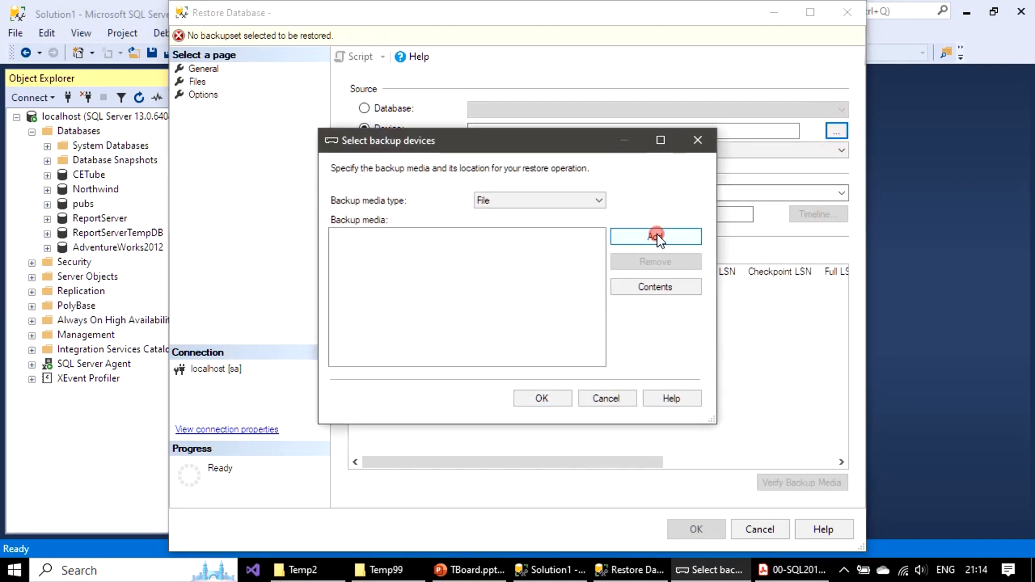
{"action": "left_click", "coordinate": [655, 235]}
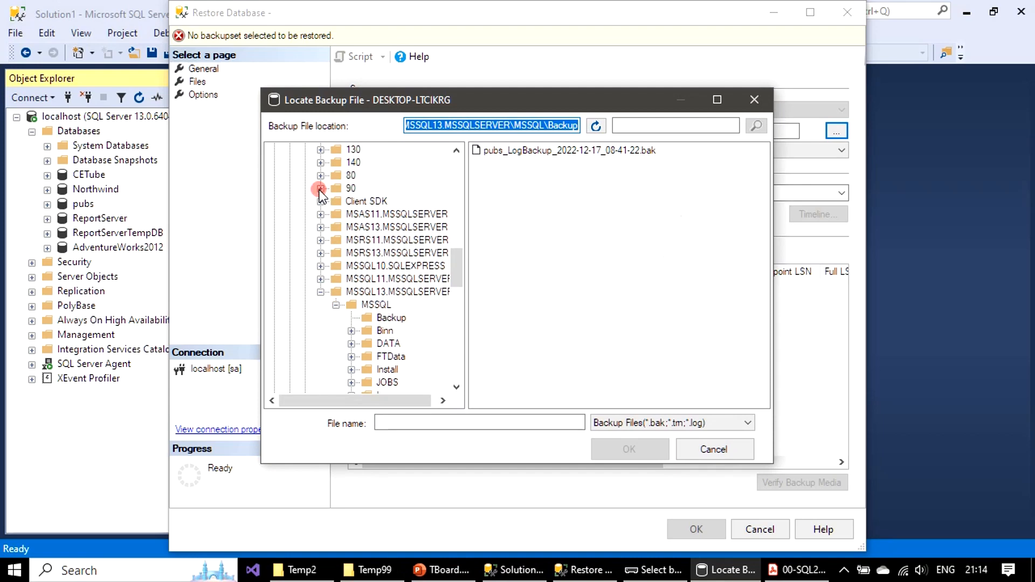
Step: Add AdventureWorksDW2012.bak from D:\Temp2 as the backup media
{"action": "scroll", "coordinate": [318, 211], "scroll_direction": "up", "scroll_amount": 2}
{"action": "scroll", "coordinate": [318, 210], "scroll_direction": "up", "scroll_amount": 10}
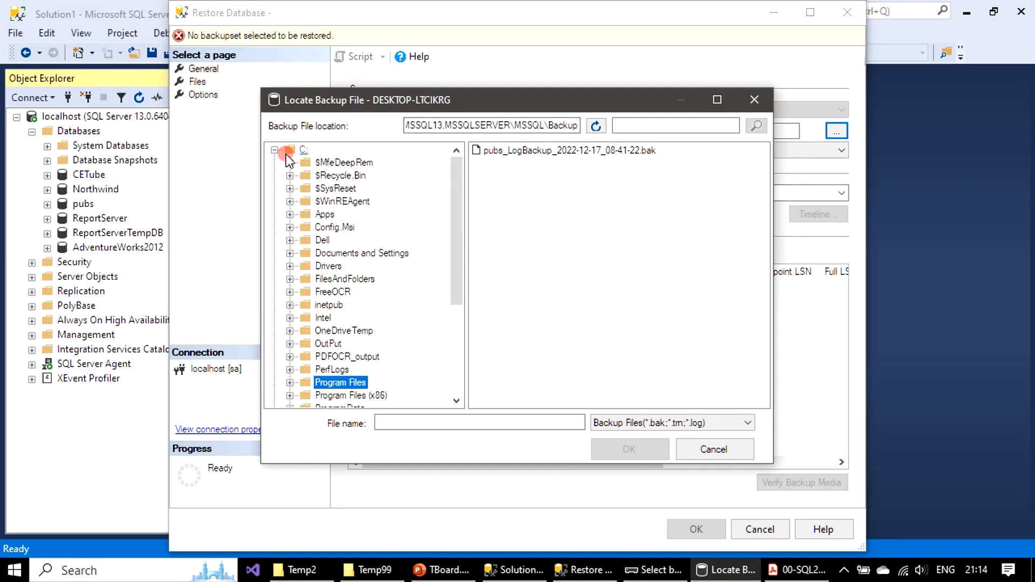
{"action": "left_click", "coordinate": [274, 149]}
{"action": "left_click", "coordinate": [275, 163]}
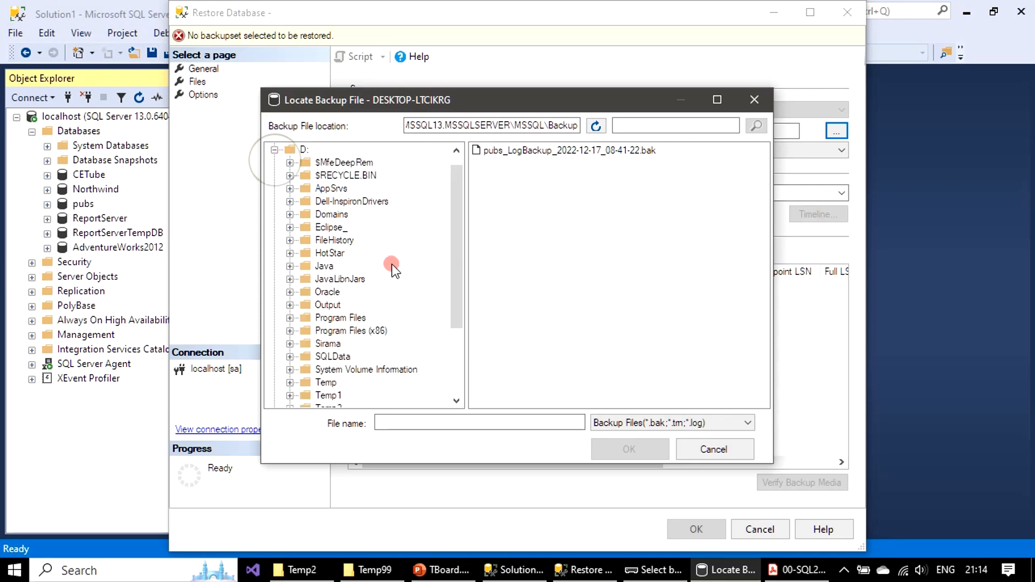
{"action": "scroll", "coordinate": [392, 264], "scroll_direction": "down", "scroll_amount": 2}
{"action": "left_click", "coordinate": [326, 330]}
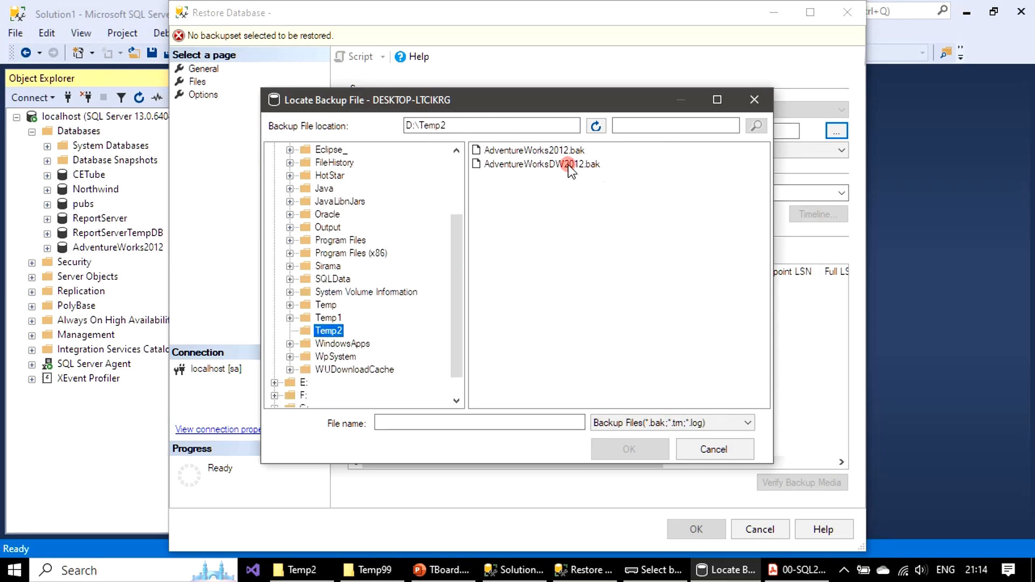
{"action": "left_click", "coordinate": [566, 164]}
{"action": "left_click", "coordinate": [634, 452]}
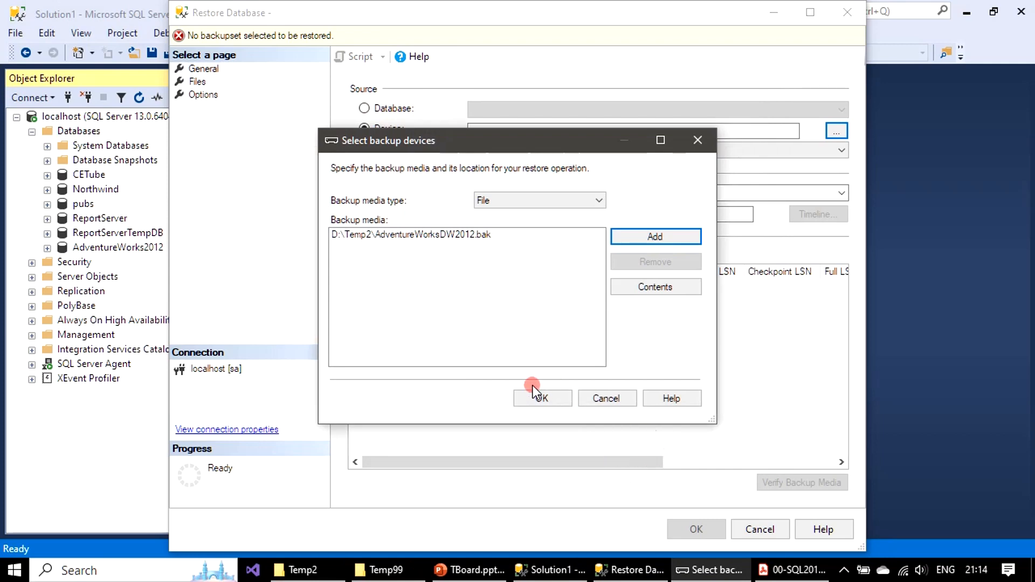
Step: Accept the backup device and restore the AdventureWorksDW2012 database from its full backup
{"action": "left_click", "coordinate": [534, 394]}
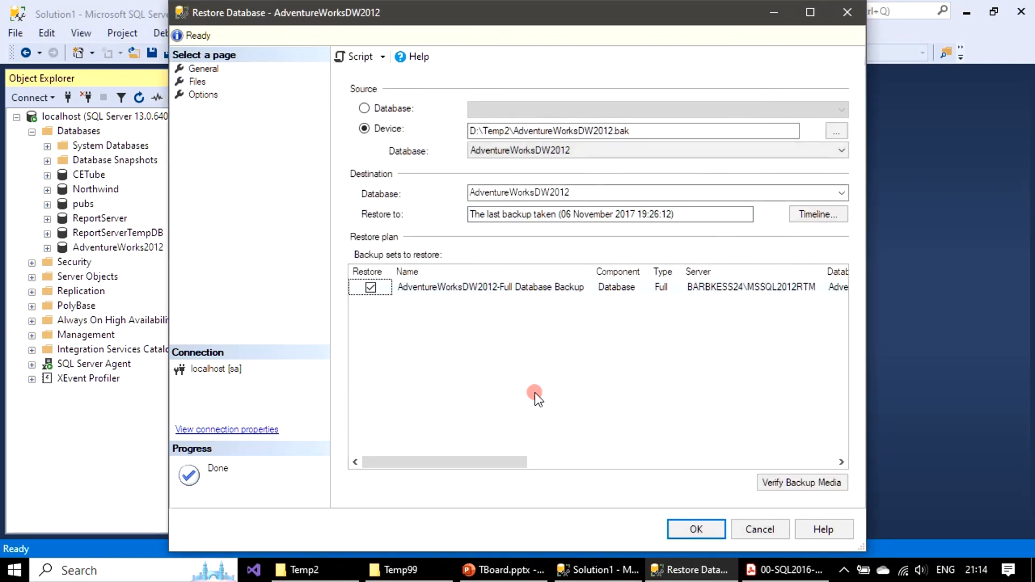
{"action": "left_click", "coordinate": [713, 529]}
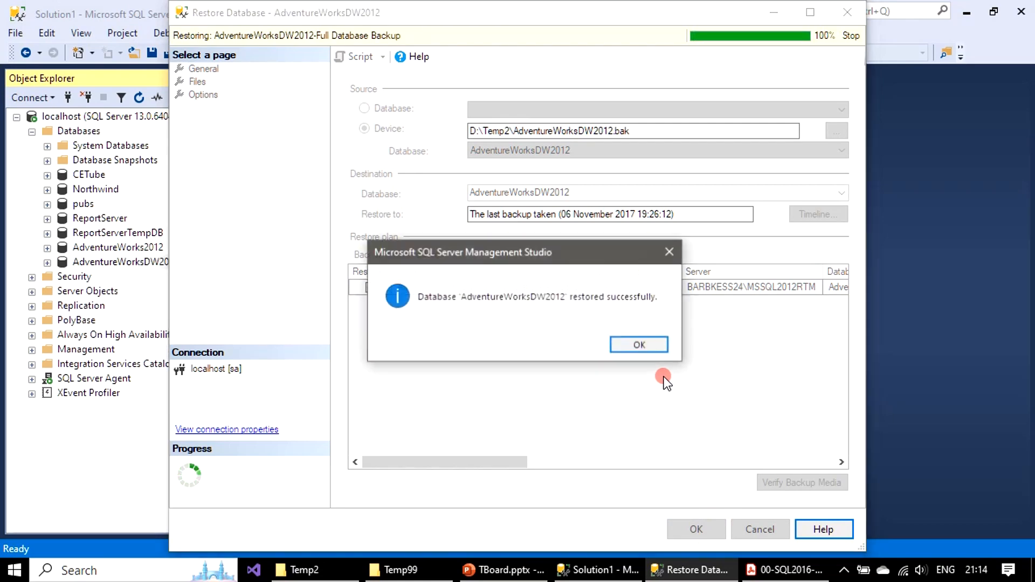
{"action": "left_click", "coordinate": [649, 349]}
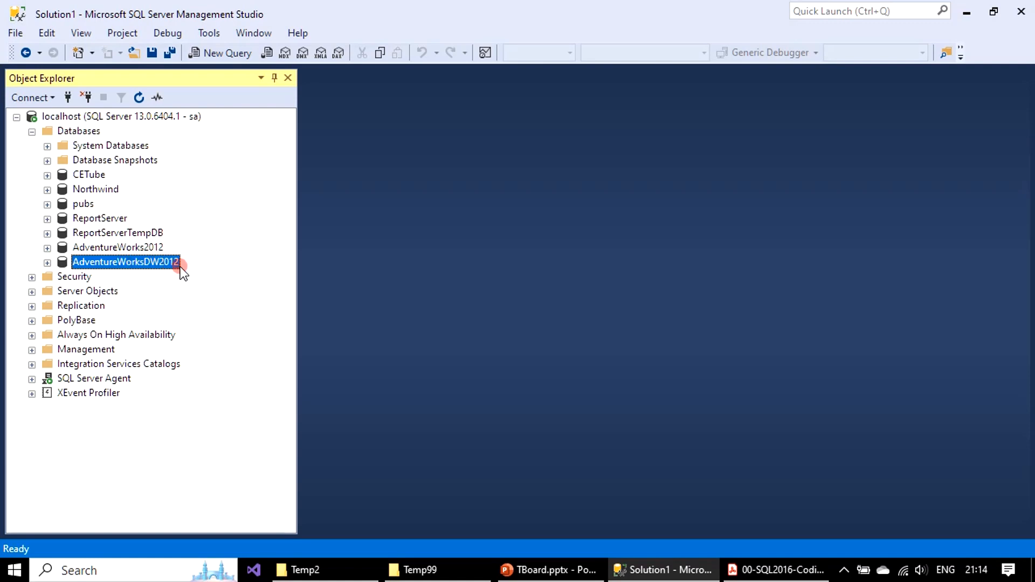
{"action": "left_click", "coordinate": [144, 248]}
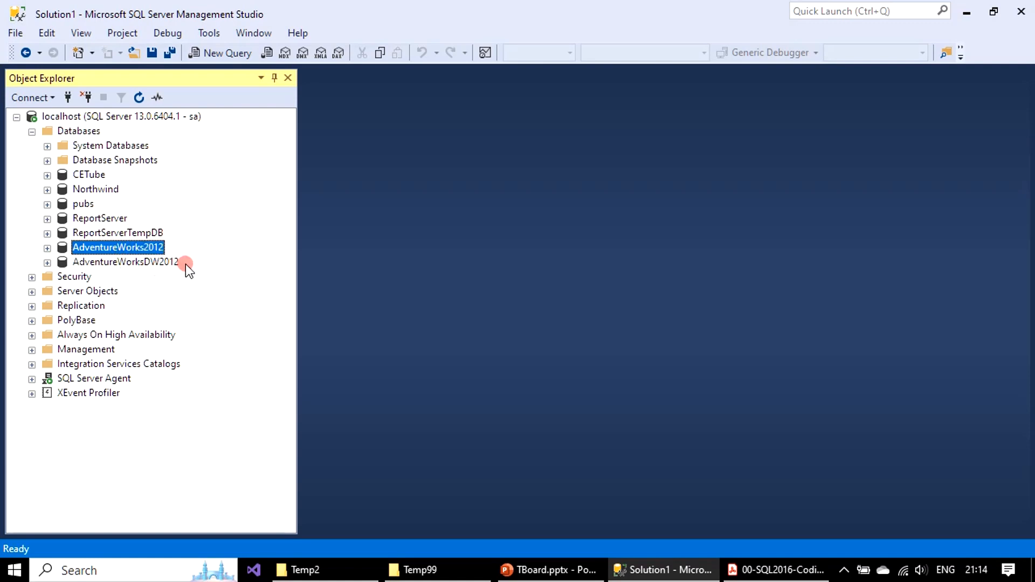
{"action": "left_click", "coordinate": [103, 262]}
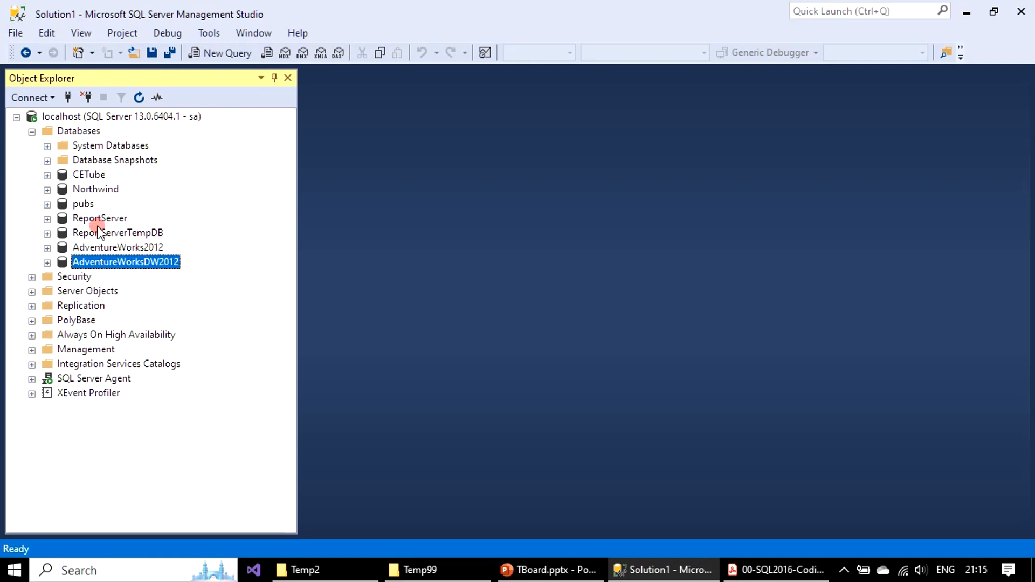
{"action": "left_click", "coordinate": [90, 205]}
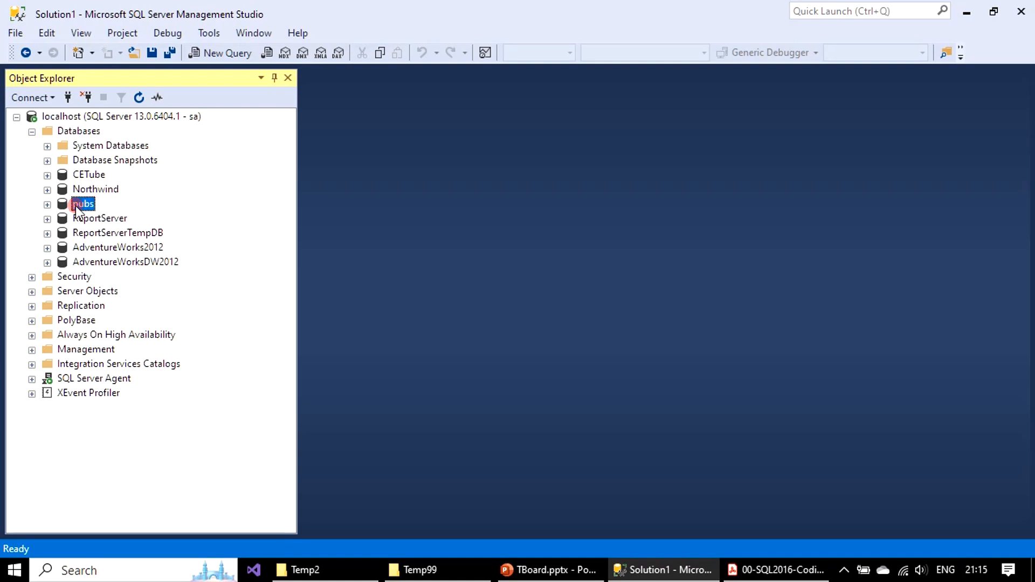
{"action": "left_click", "coordinate": [112, 189]}
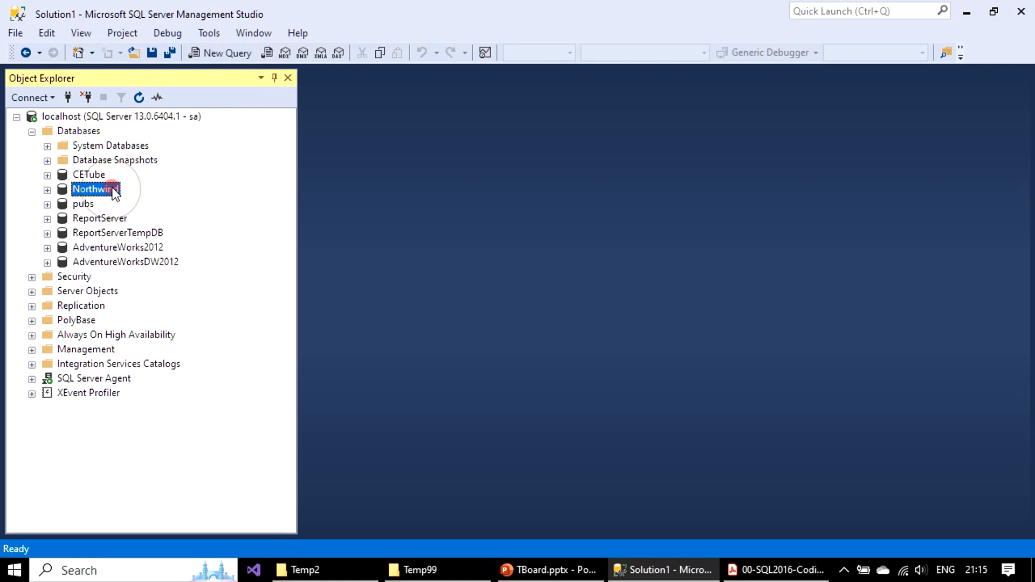
{"action": "left_click", "coordinate": [119, 247]}
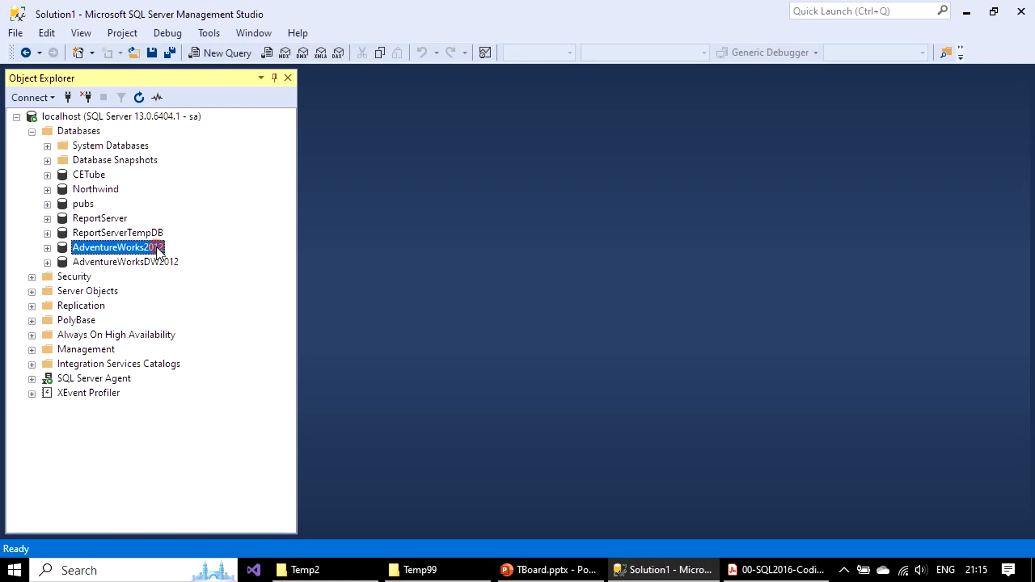
{"action": "left_click", "coordinate": [103, 243]}
Step: Expand the tables of the pubs database and write "Select * from Titles;" in a new query
{"action": "left_click", "coordinate": [47, 205]}
{"action": "left_click", "coordinate": [62, 234]}
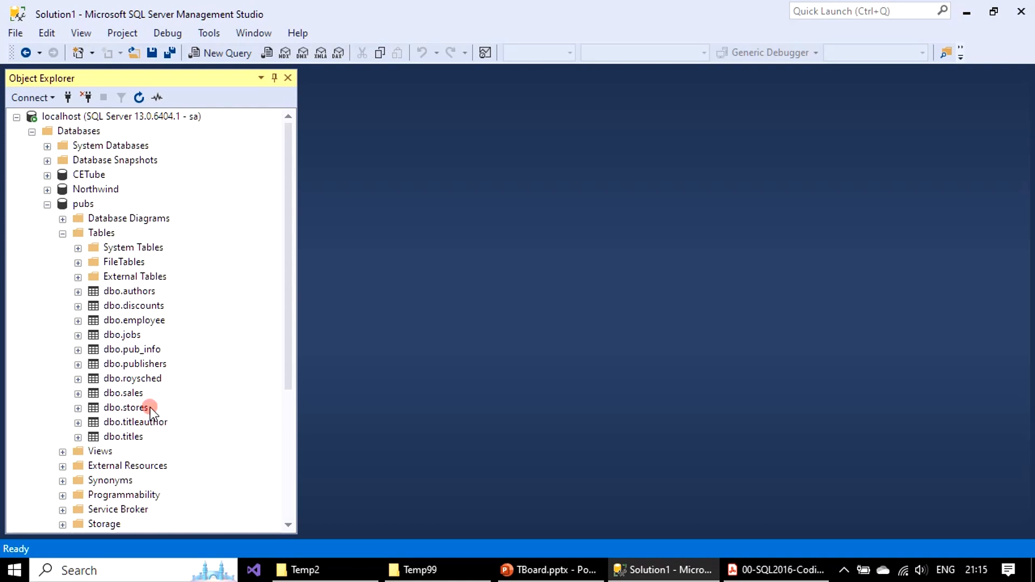
{"action": "left_click", "coordinate": [222, 53]}
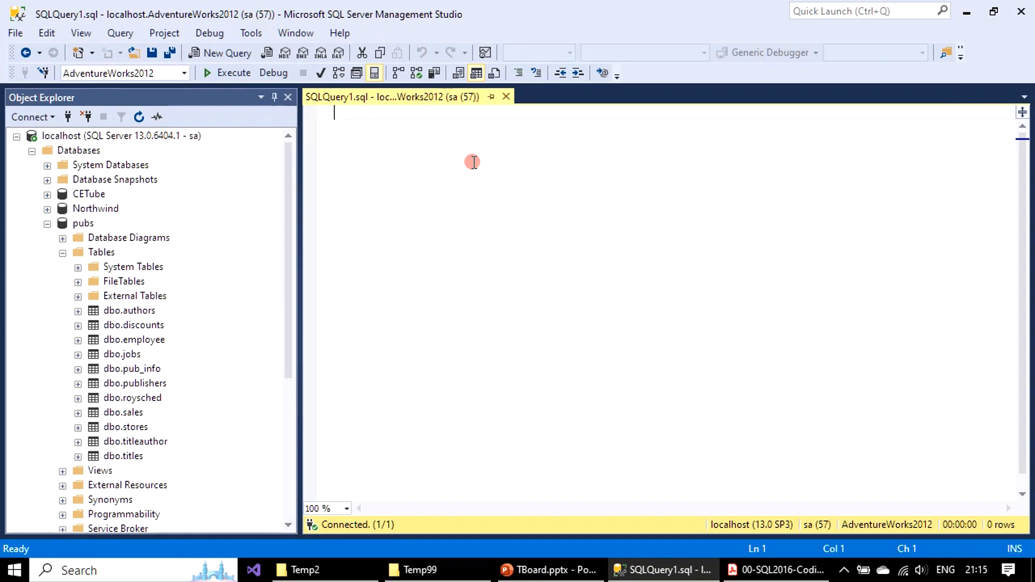
{"action": "type", "text": "Select "}
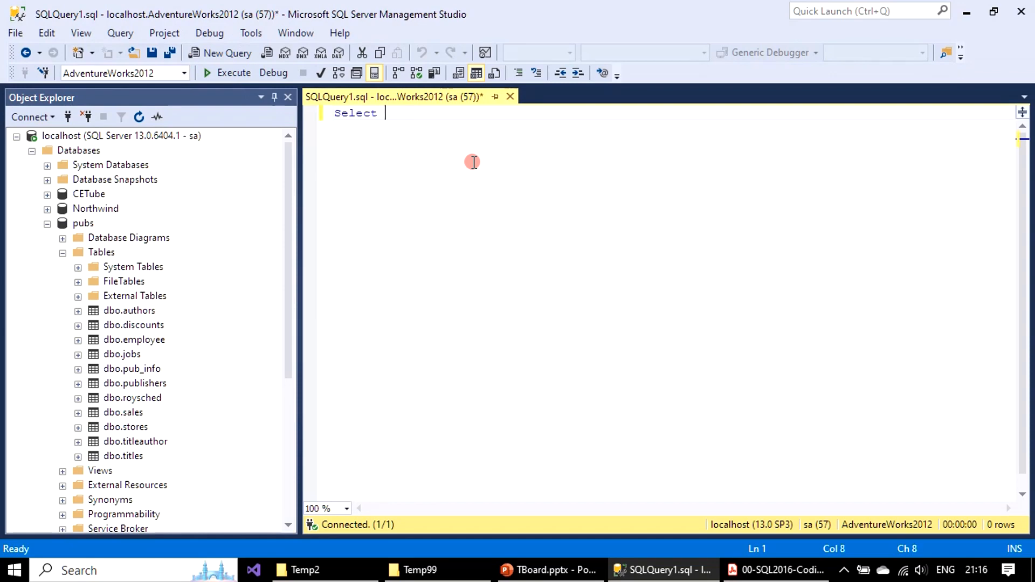
{"action": "type", "text": "* from T"}
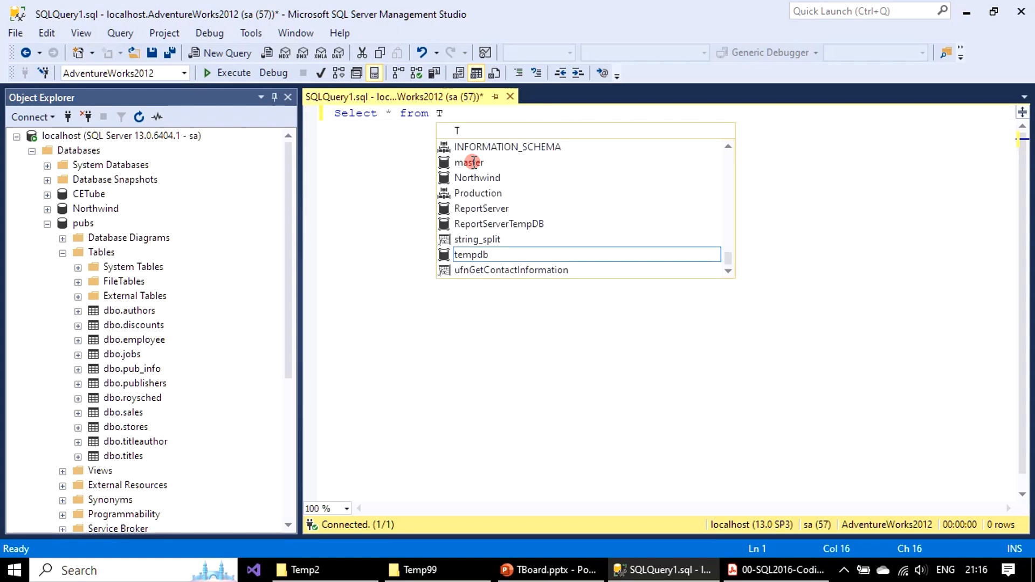
{"action": "type", "text": "tles"}
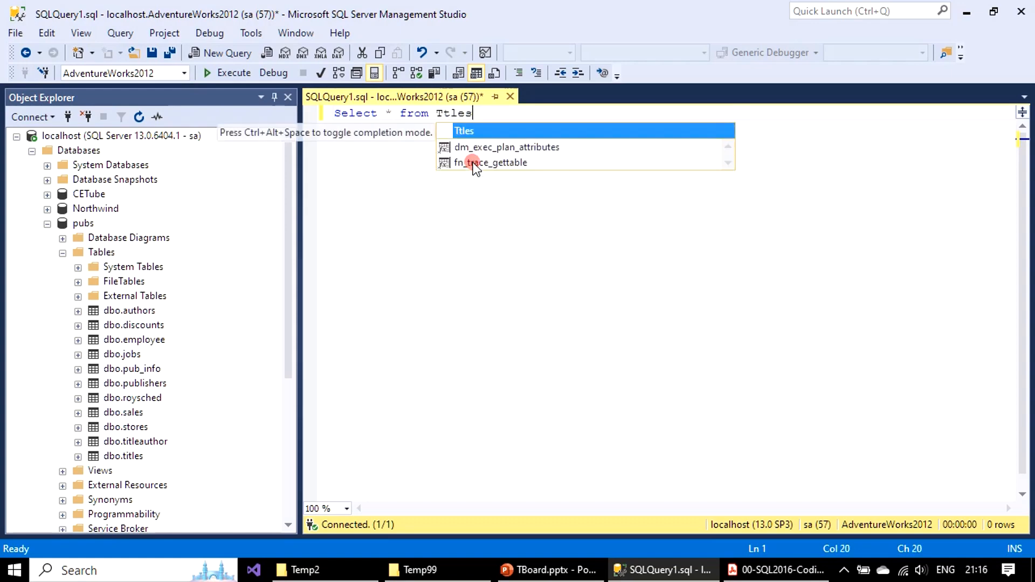
{"action": "key", "text": "BackSpace"}
{"action": "key", "text": "BackSpace"}
{"action": "key", "text": "BackSpace"}
{"action": "key", "text": "BackSpace"}
{"action": "type", "text": "i"}
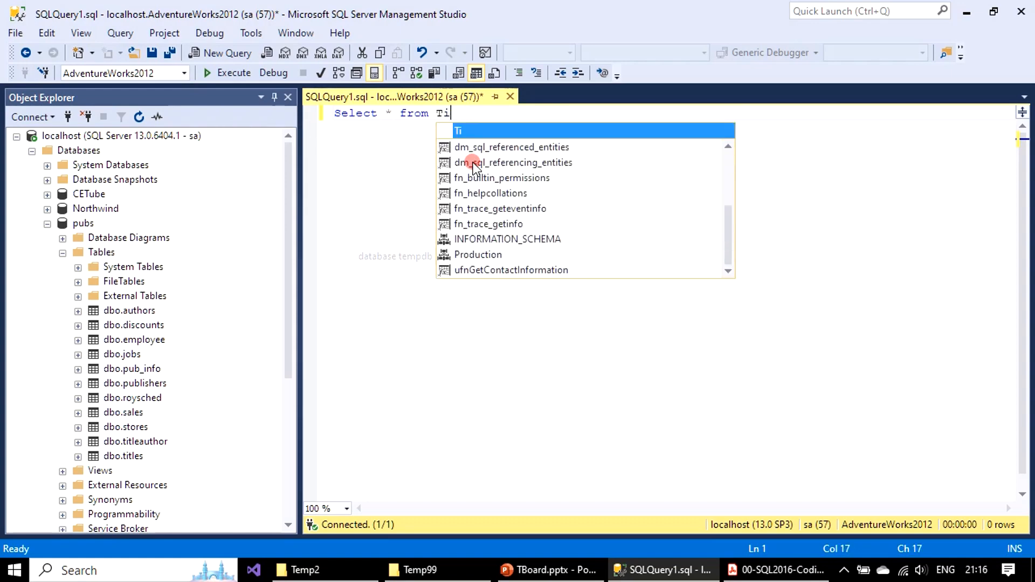
{"action": "type", "text": "tles;"}
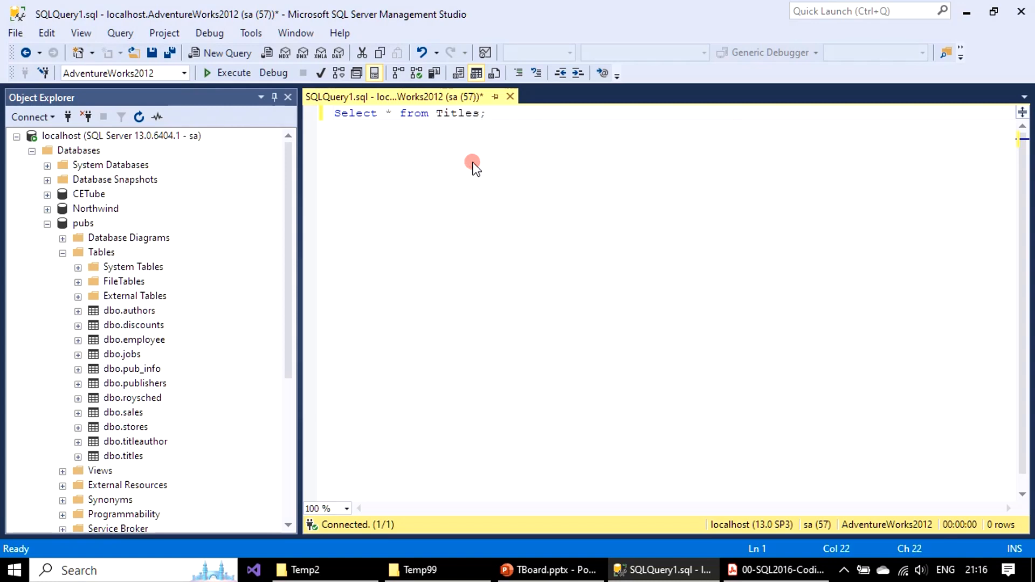
Step: Set pubs as the query's database and execute the Titles query
{"action": "left_click", "coordinate": [182, 73]}
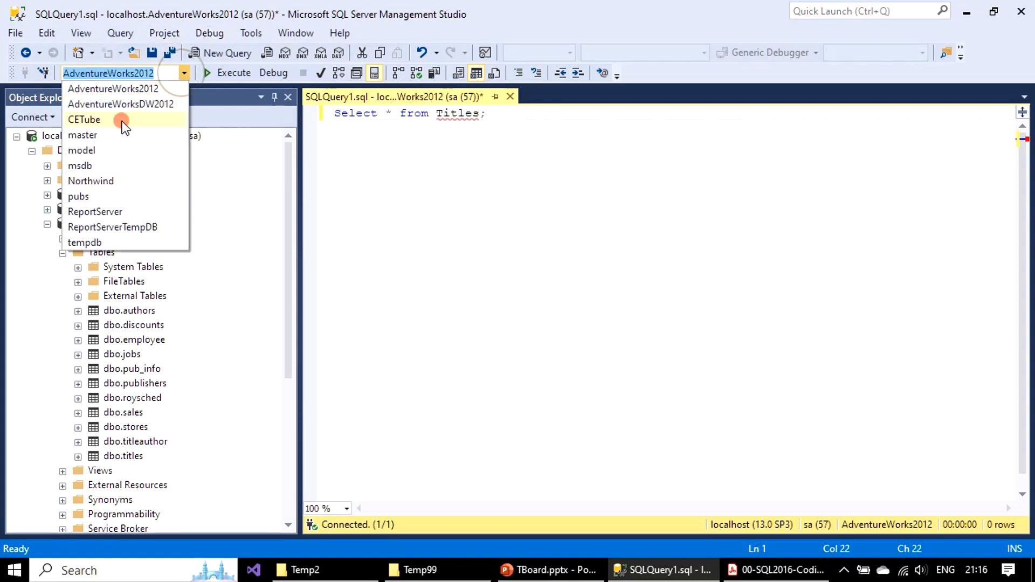
{"action": "left_click", "coordinate": [76, 195]}
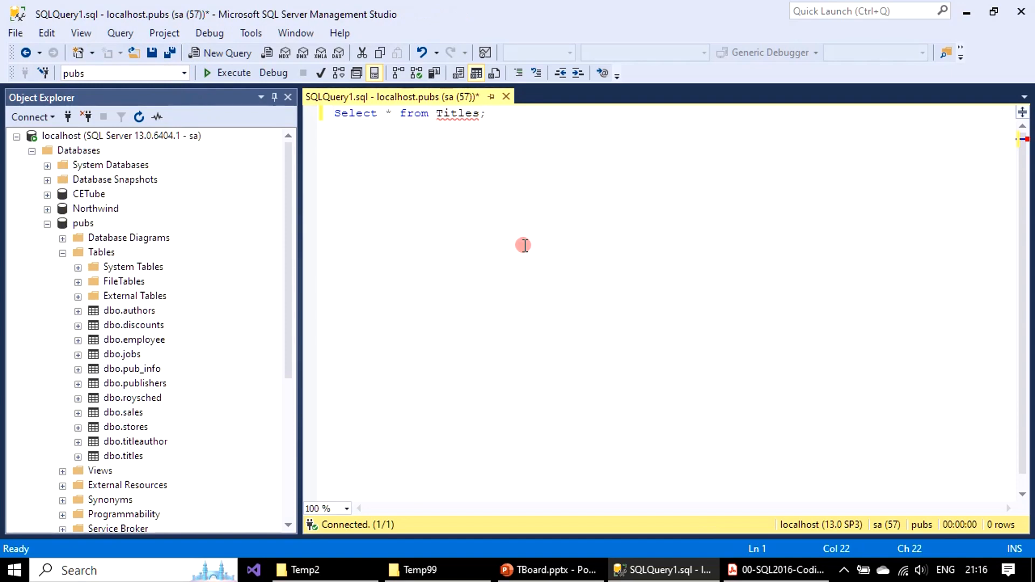
{"action": "left_click", "coordinate": [517, 226]}
{"action": "left_click", "coordinate": [227, 72]}
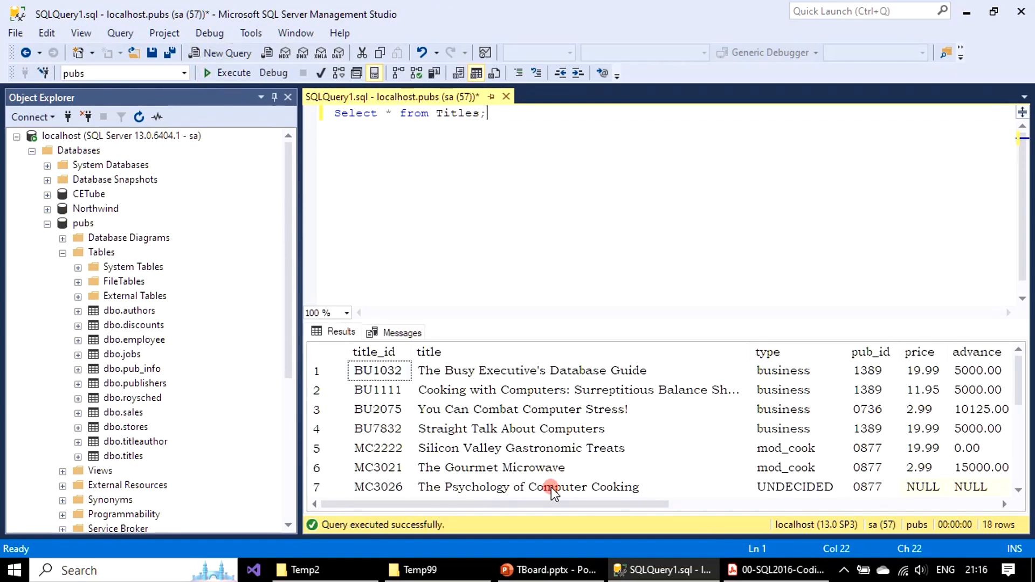